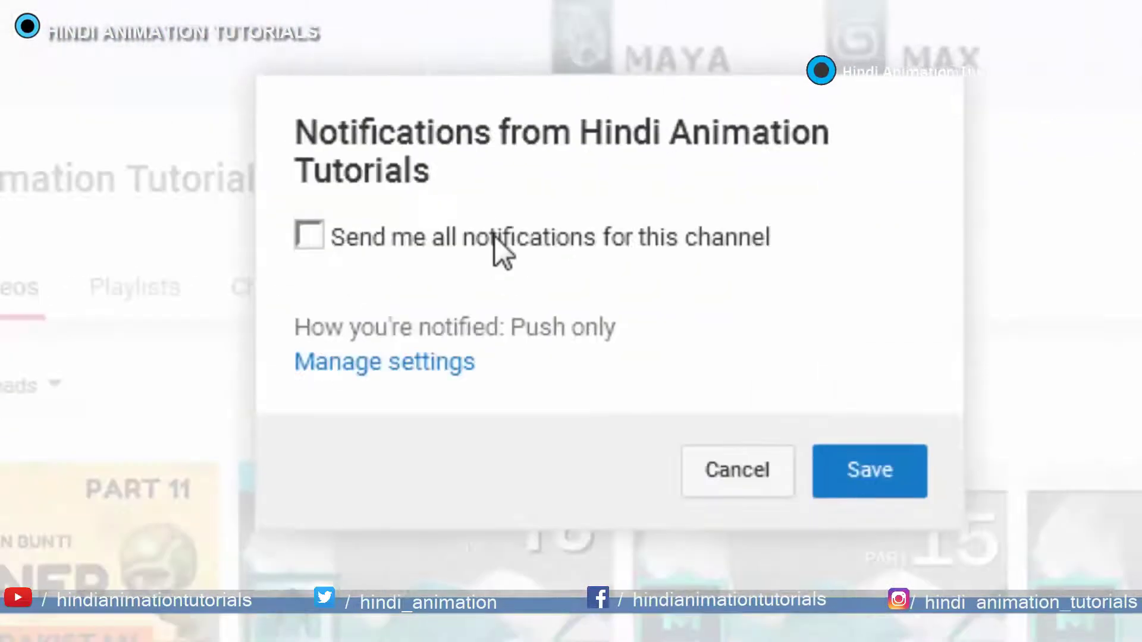
Tick 'Send me all notifications' for the tutorial channel.
left_click(495, 236)
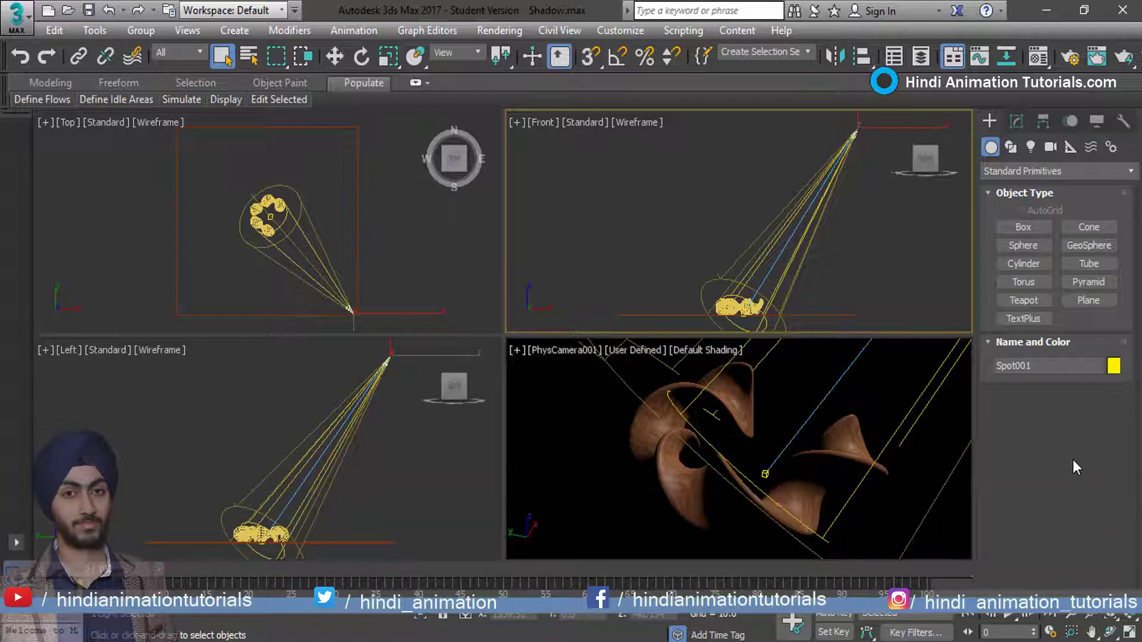
Unhide all hidden objects and render a test frame from PhysCamera001.
right_click(655, 195)
left_click(687, 122)
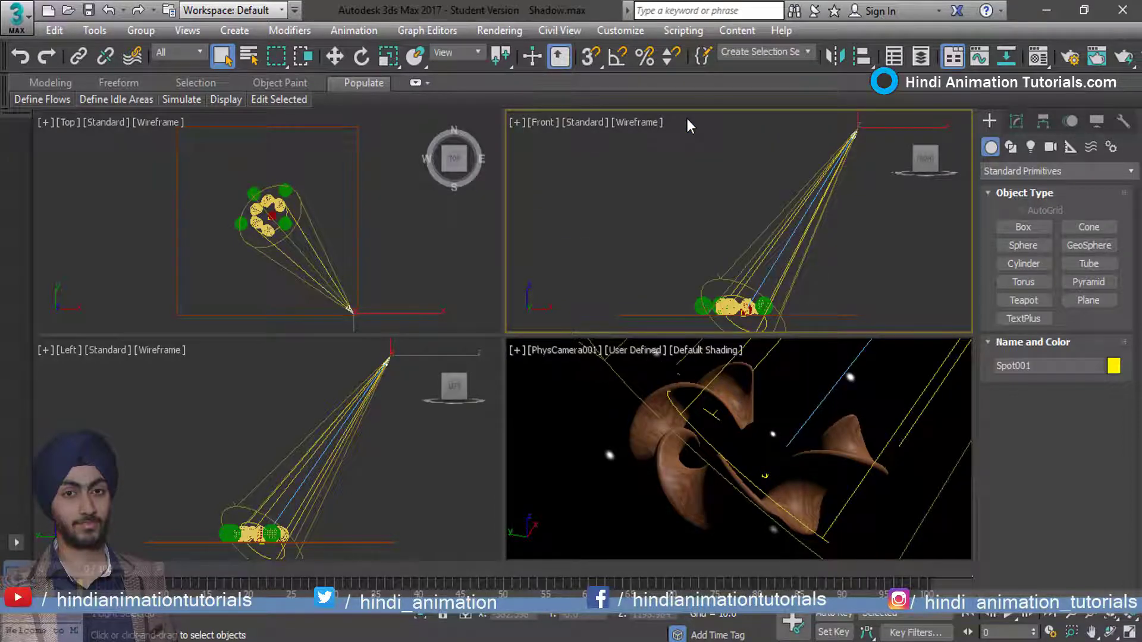
left_click(1124, 57)
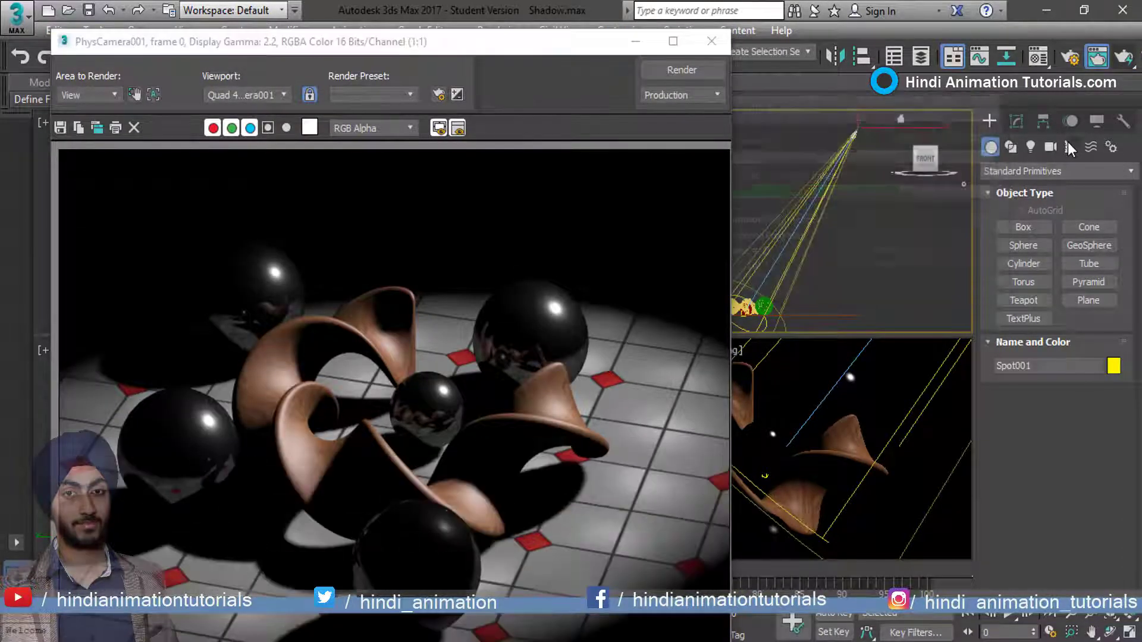
left_click(709, 45)
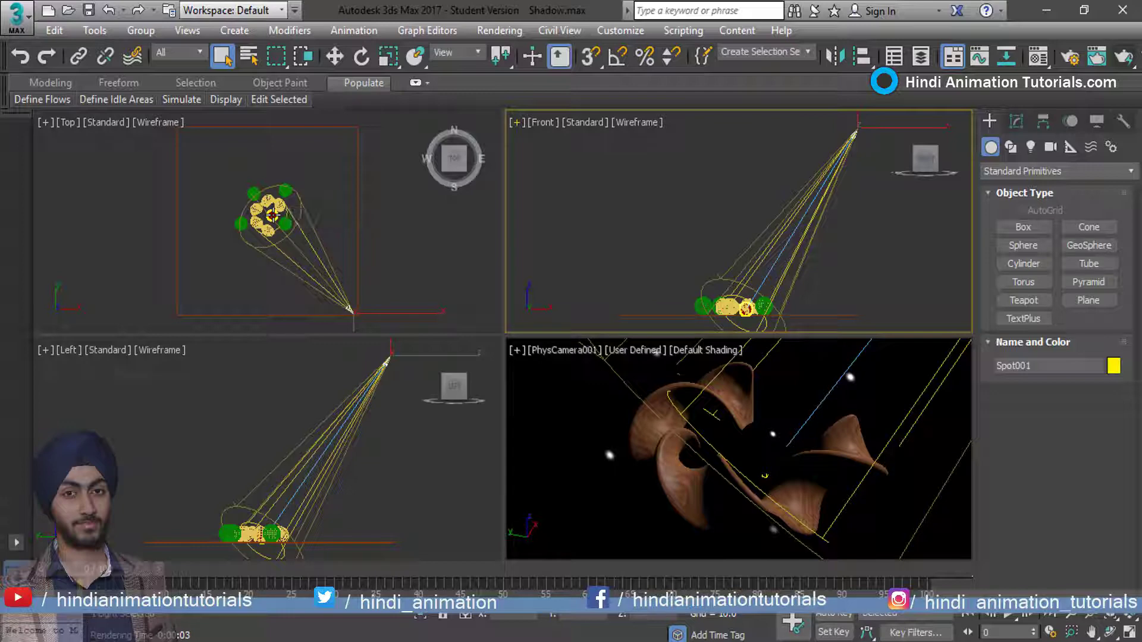
Zoom the Top view in on the central sphere and select it.
left_click(272, 215)
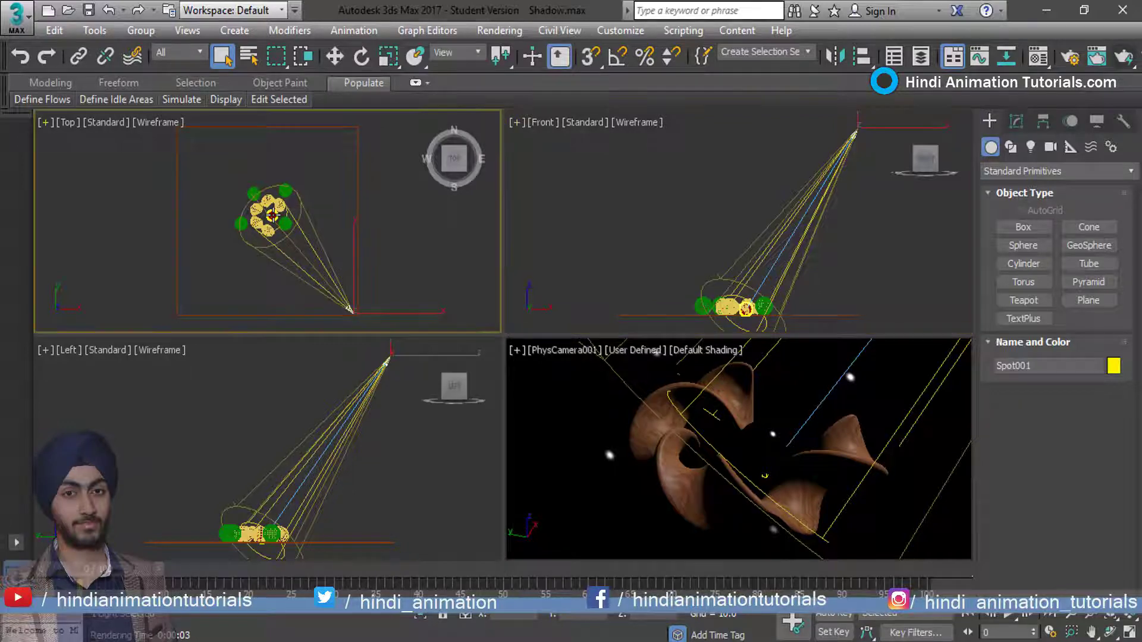
scroll(272, 216, "up", 4)
scroll(273, 215, "up", 5)
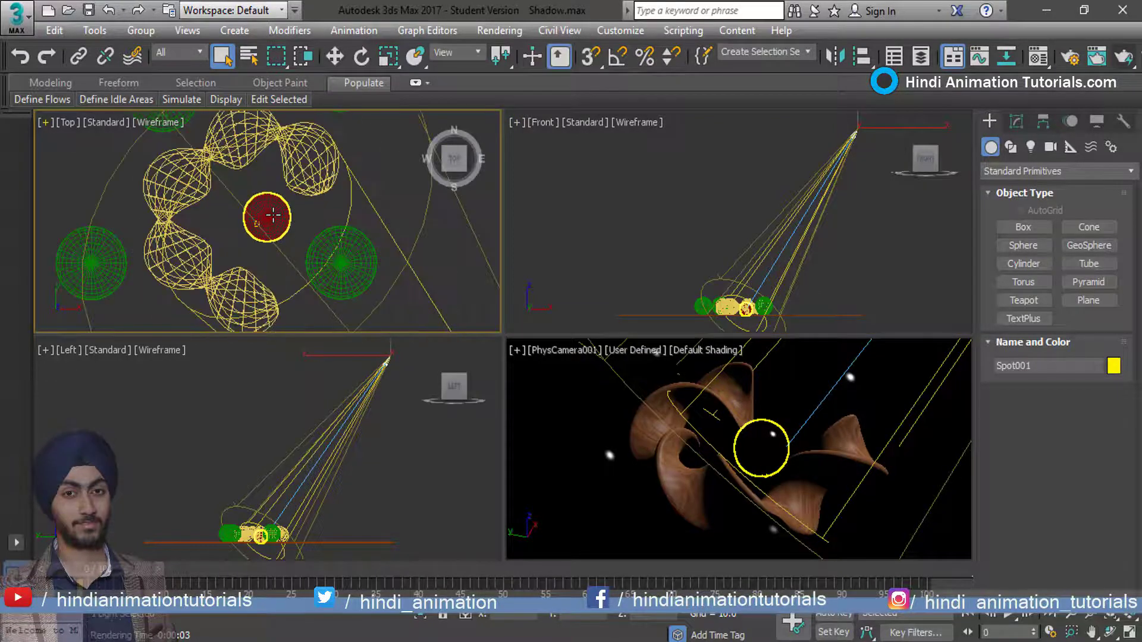
left_click(273, 216)
Uncheck Cast Shadows in Sphere005's Object Properties and re-render the camera view to compare.
right_click(273, 216)
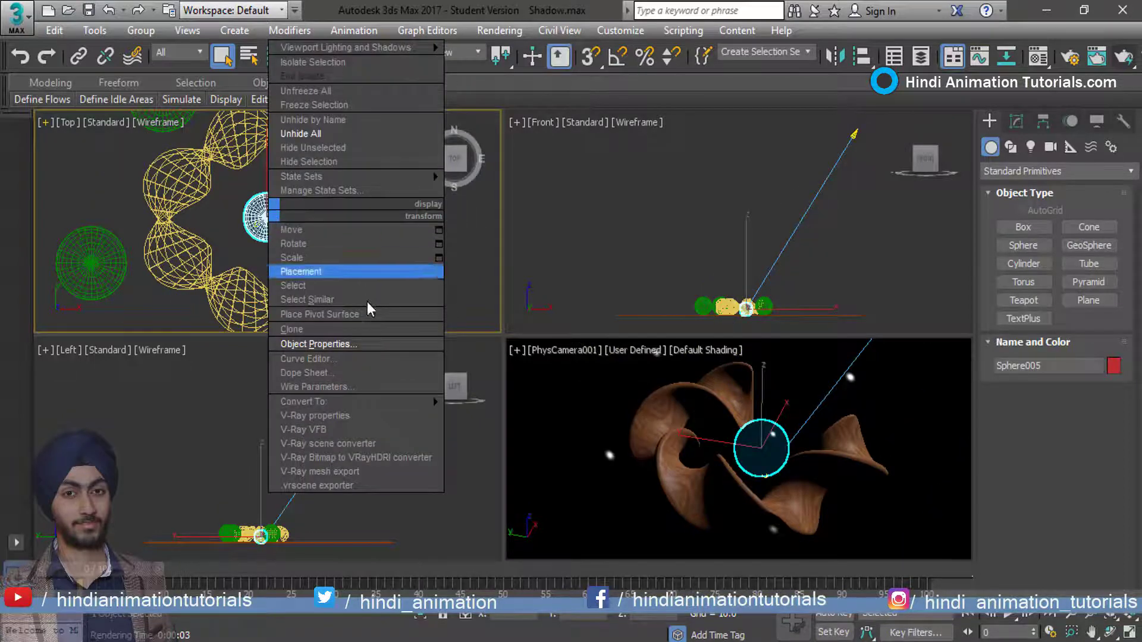
left_click(356, 344)
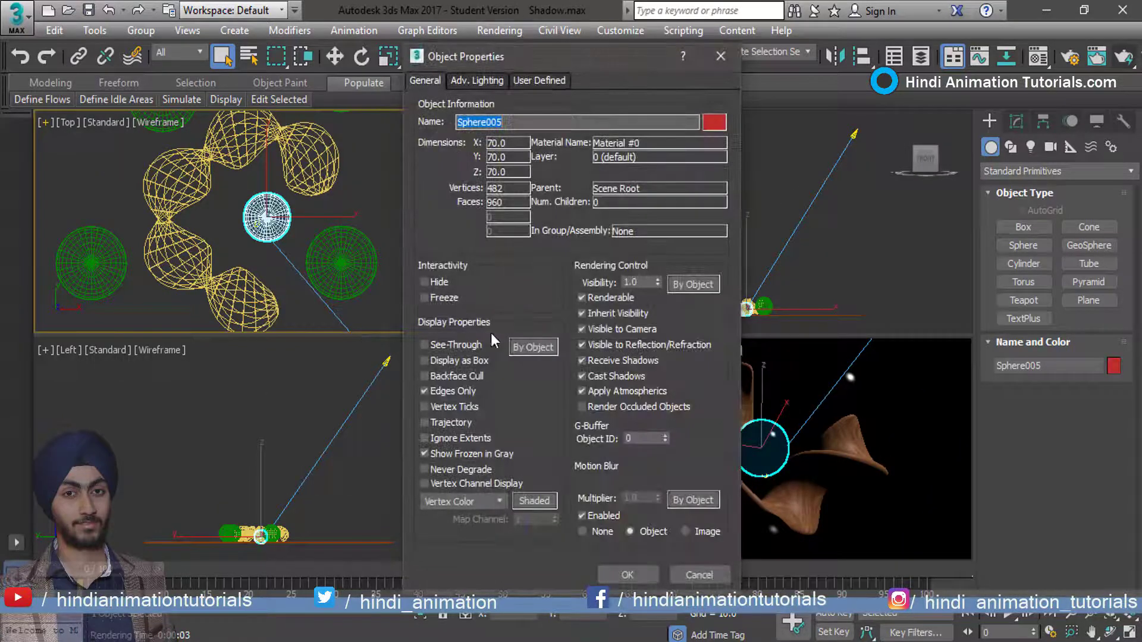
left_click(581, 377)
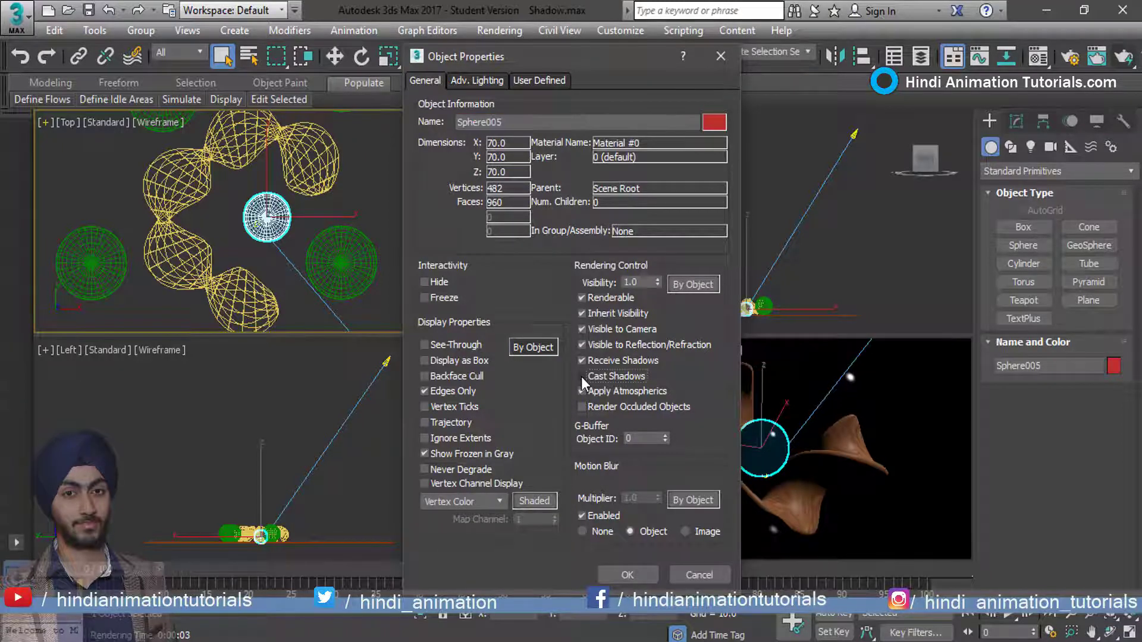
left_click(633, 569)
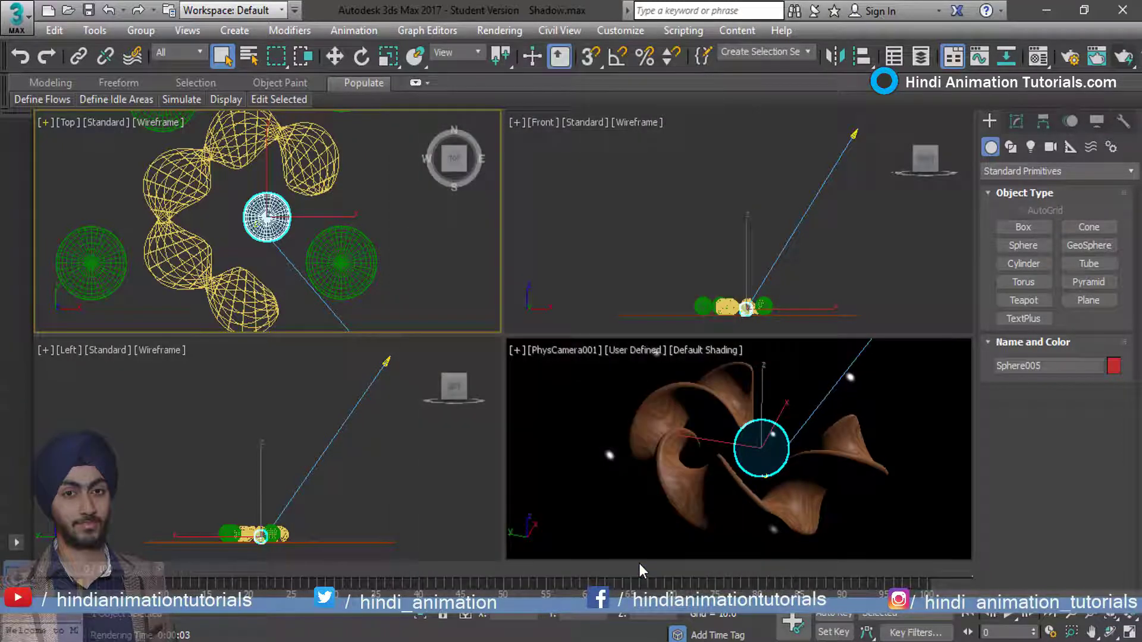
left_click(1119, 56)
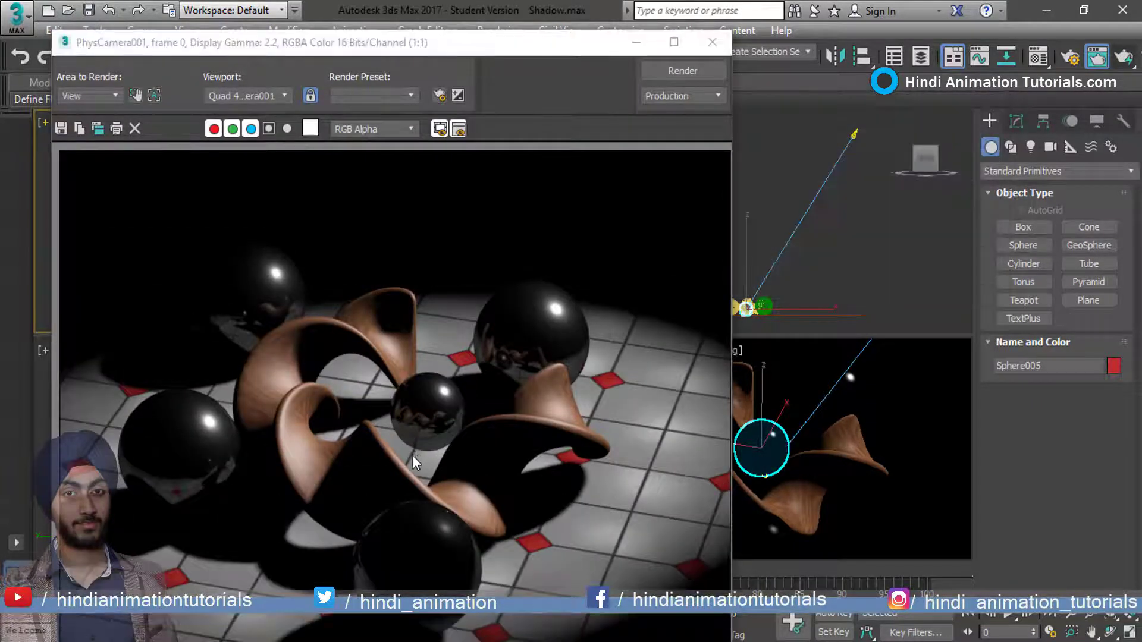
left_click(713, 42)
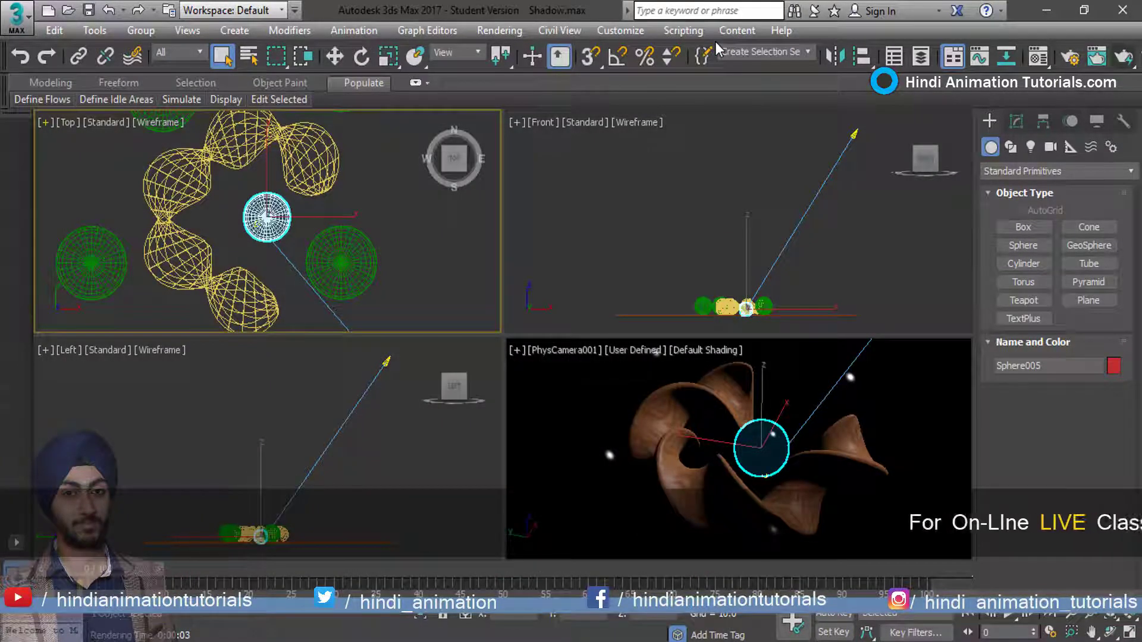
Select the ground plane Base and uncheck Receive Shadows in its Object Properties.
left_click(658, 315)
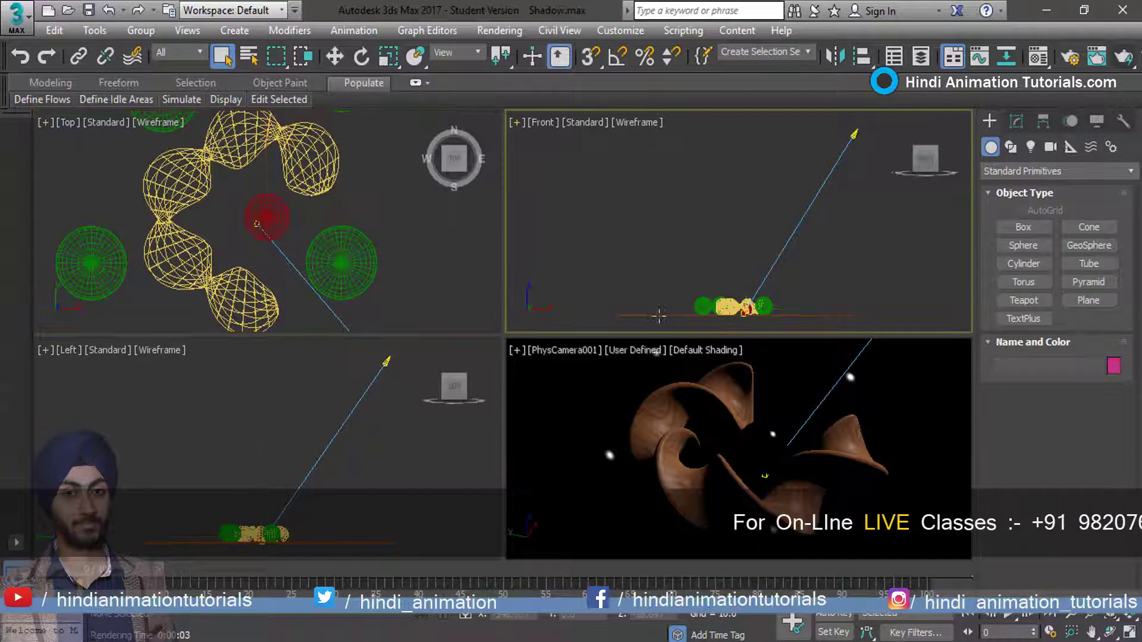
right_click(660, 315)
left_click(645, 316)
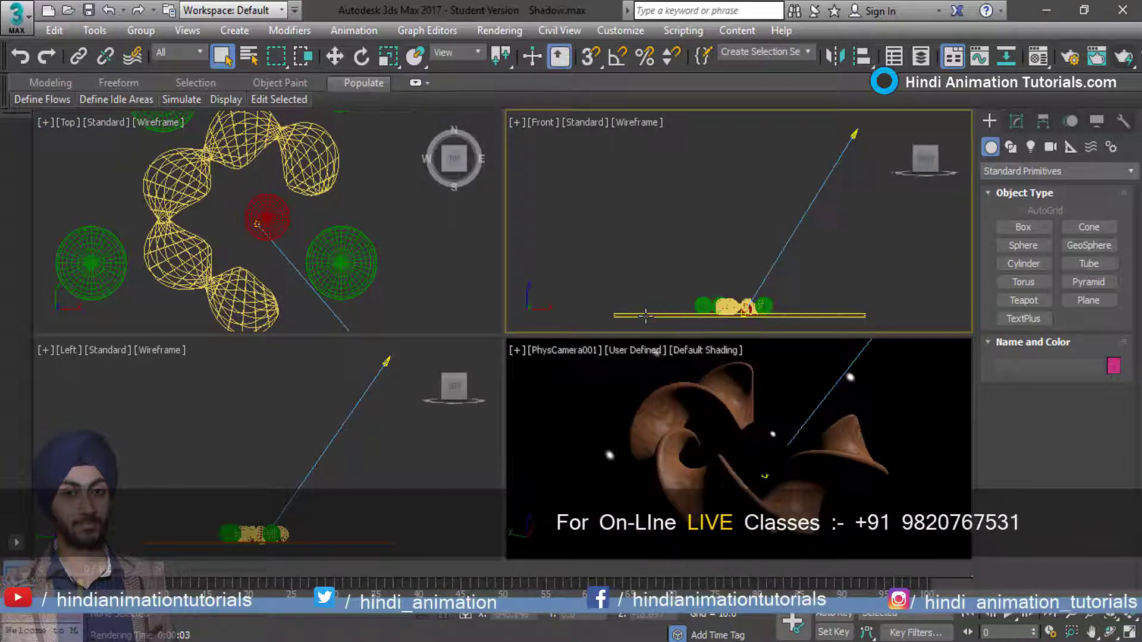
right_click(646, 316)
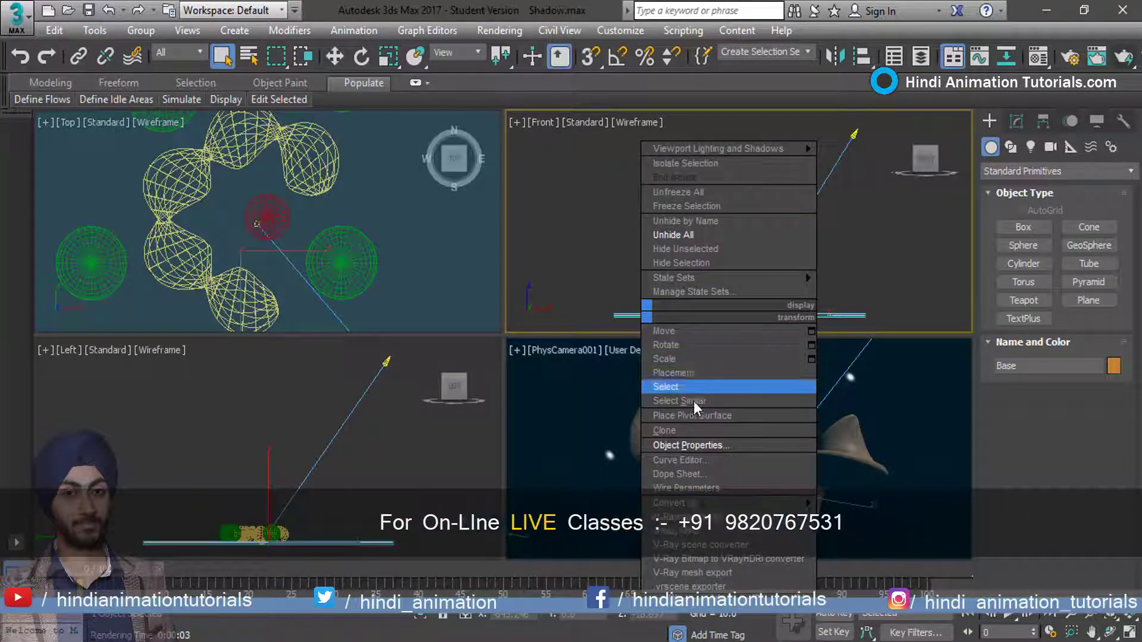
left_click(696, 445)
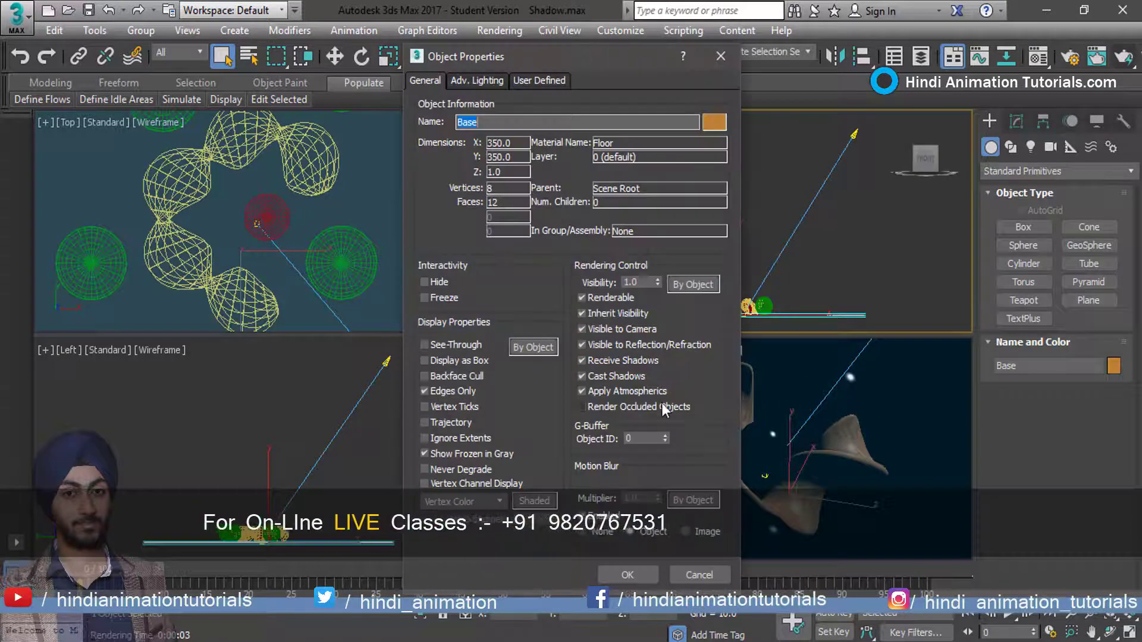
left_click(581, 361)
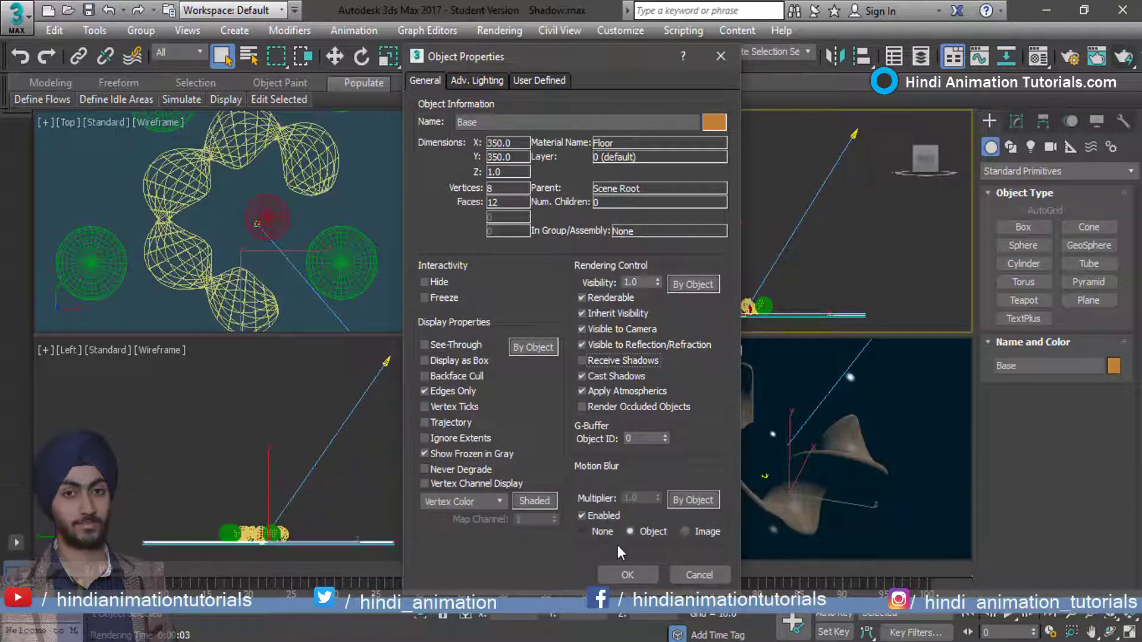
left_click(634, 572)
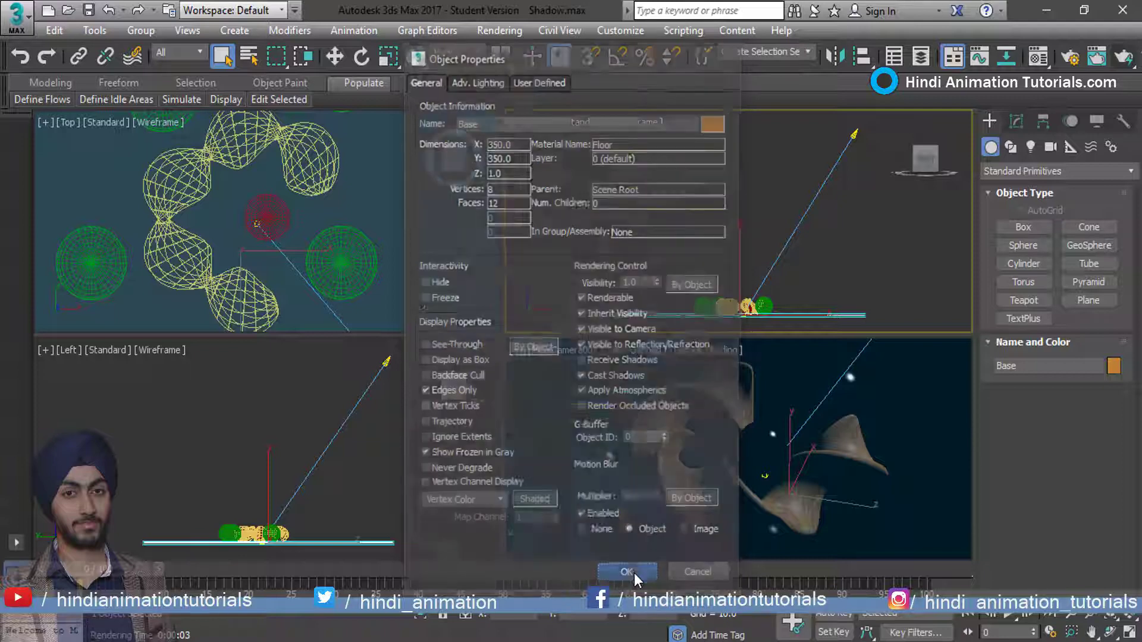
left_click(1124, 57)
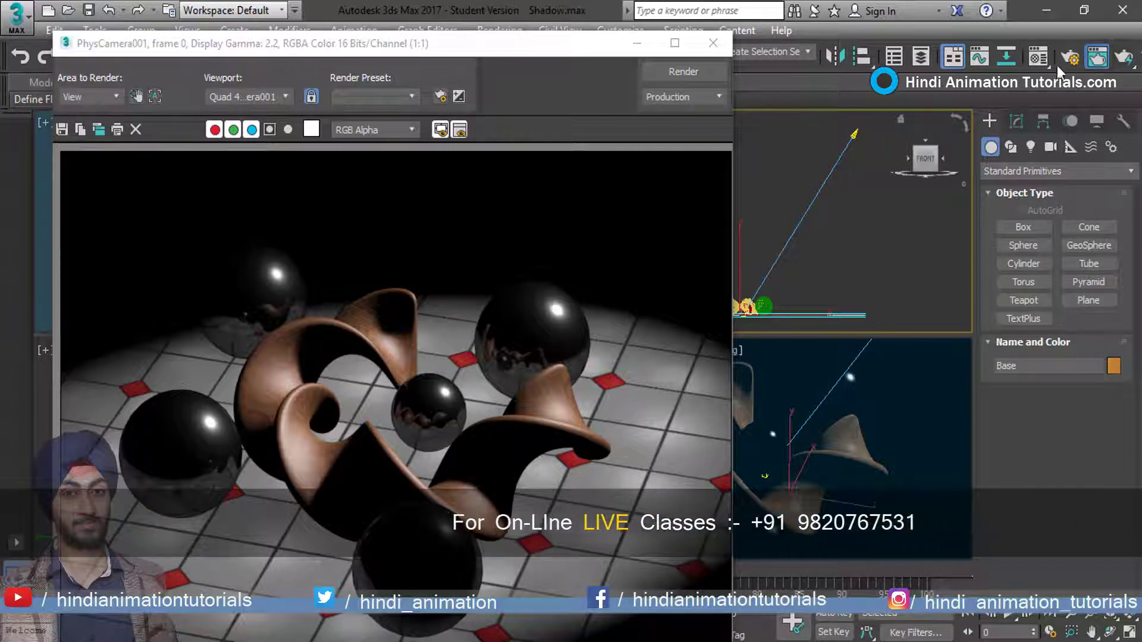
left_click(713, 43)
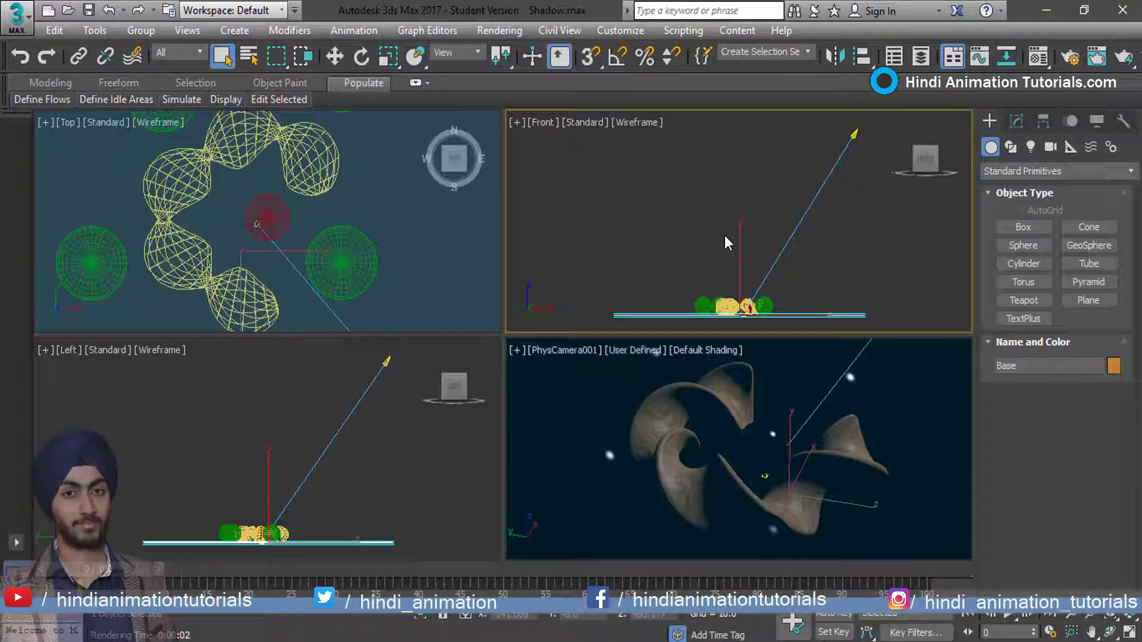
Open Attenuation Spot.max without saving, select Spot001, and render the Perspective view.
left_click(16, 18)
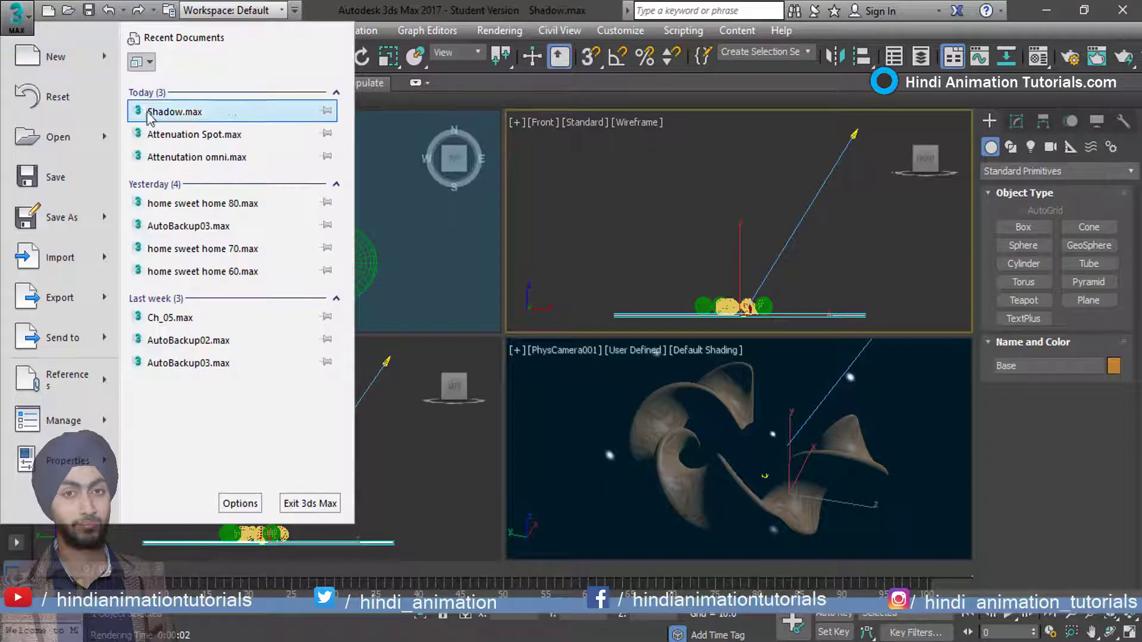
left_click(169, 131)
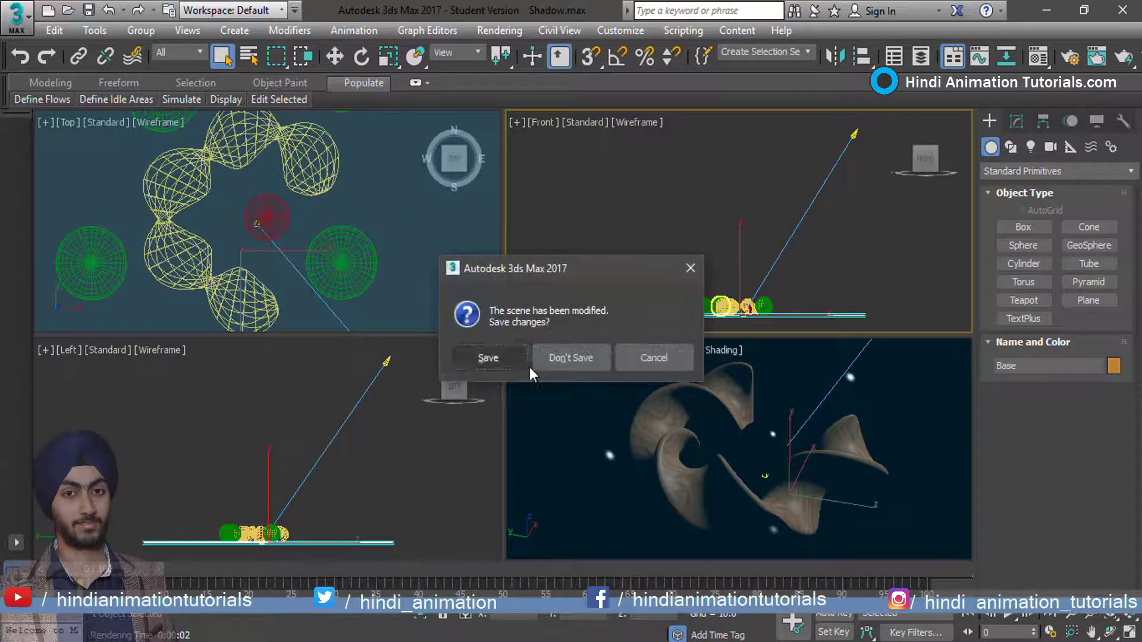
left_click(570, 357)
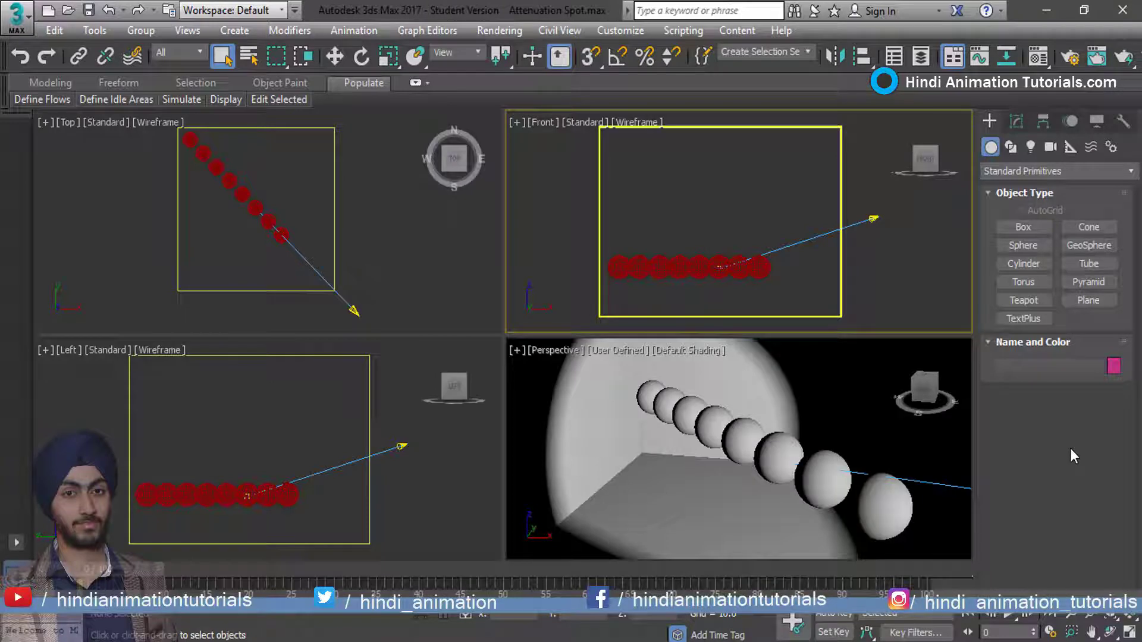
left_click(874, 219)
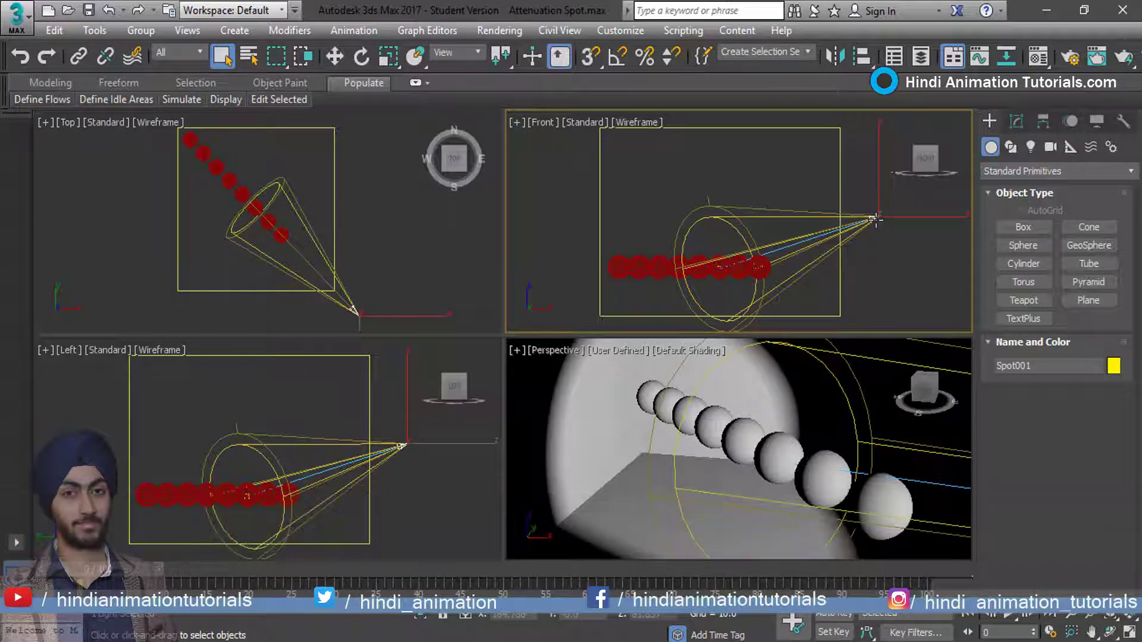
left_click(1123, 57)
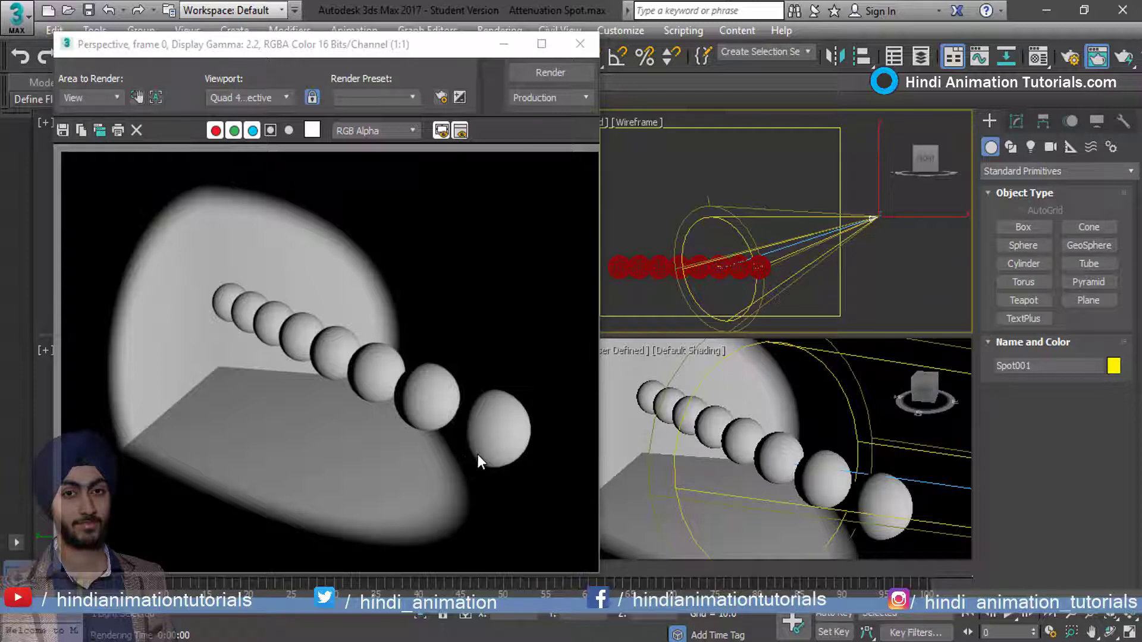
Enable Show for Spot001's Far Attenuation and render the Perspective view of the spheres.
left_click(580, 44)
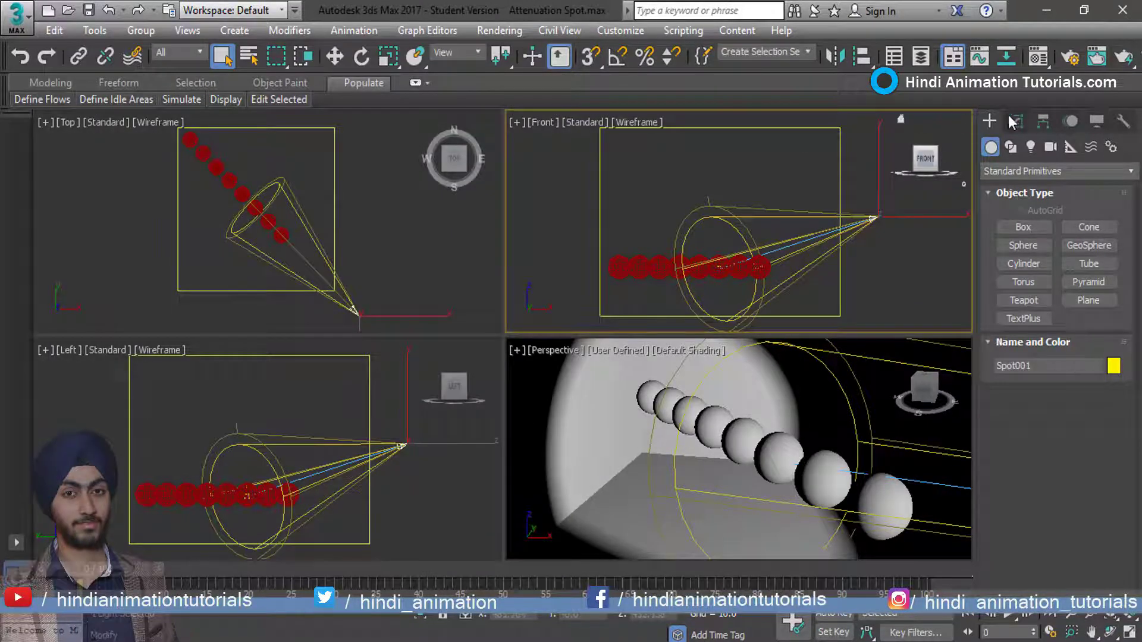
left_click(1014, 120)
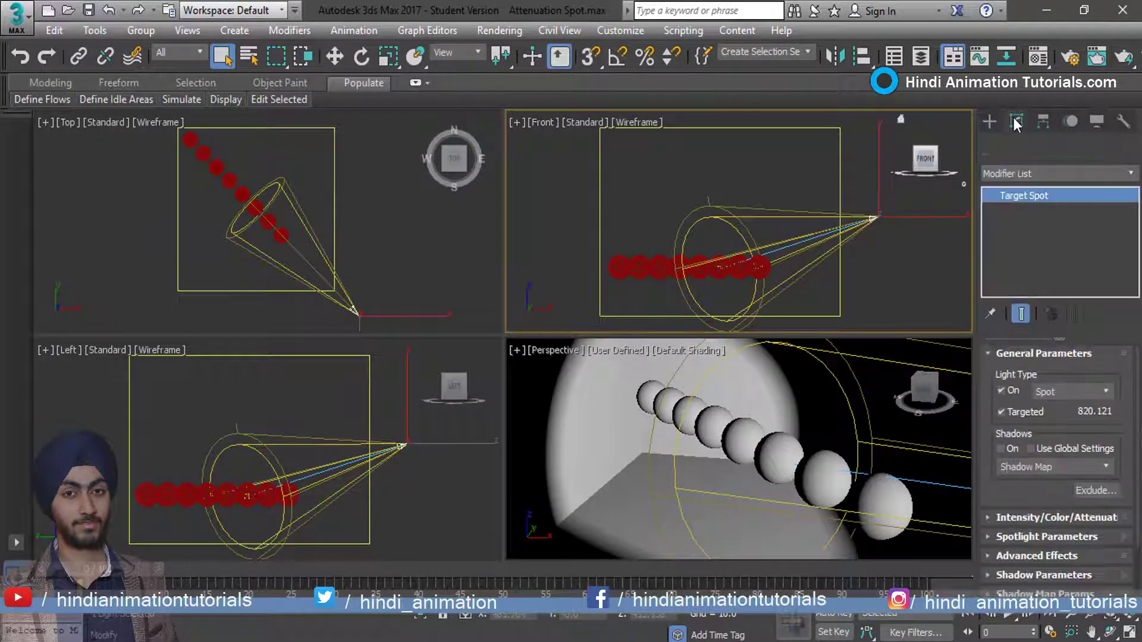
left_click(1007, 518)
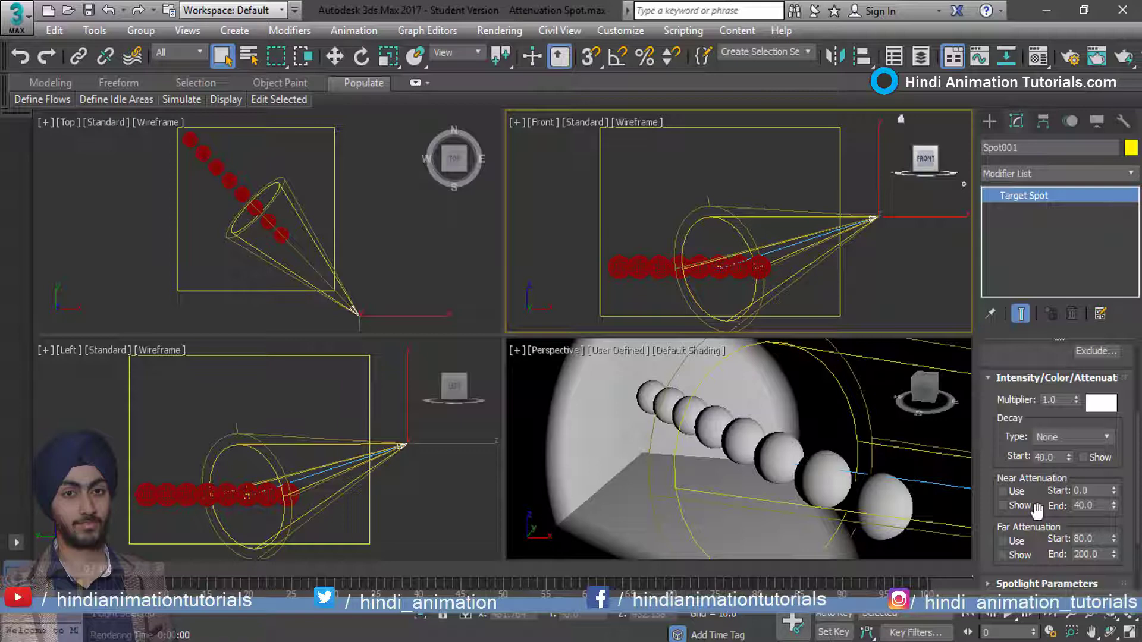
left_click(1003, 555)
left_click(1123, 57)
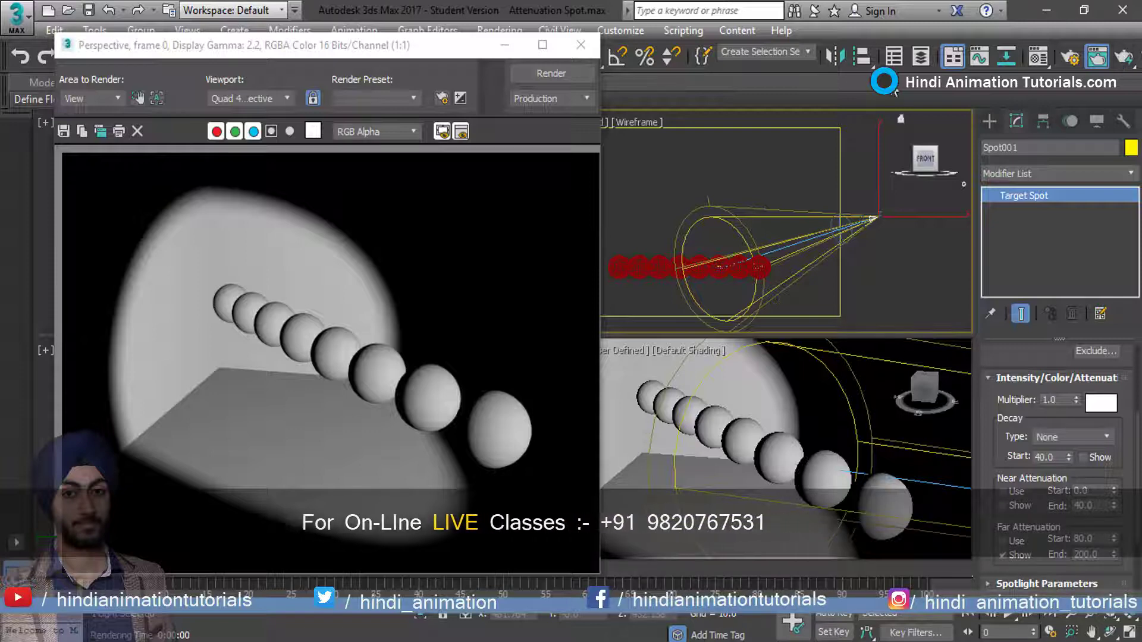
Turn on Far Attenuation Use for Spot001 with the Top view active.
left_click(581, 44)
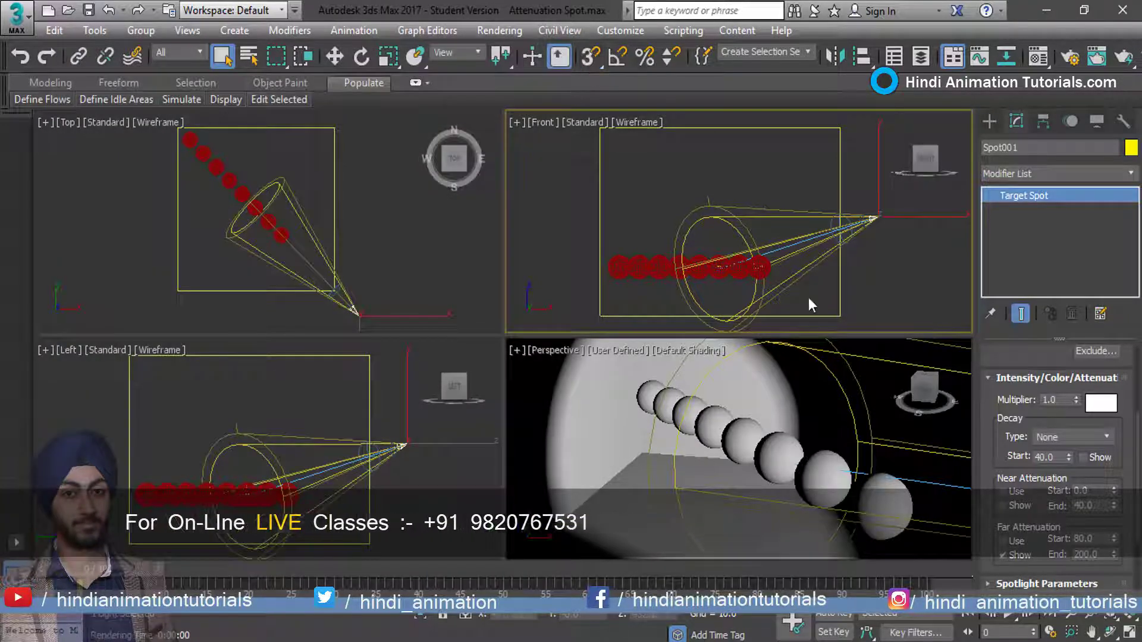
left_click(1004, 554)
right_click(387, 257)
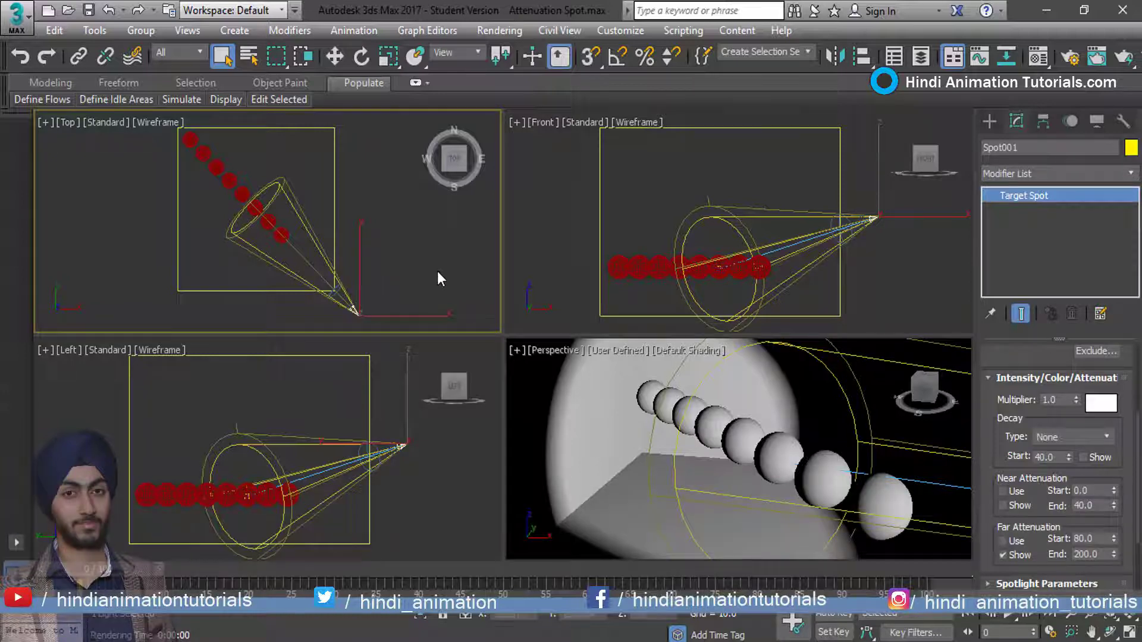
left_click(1009, 544)
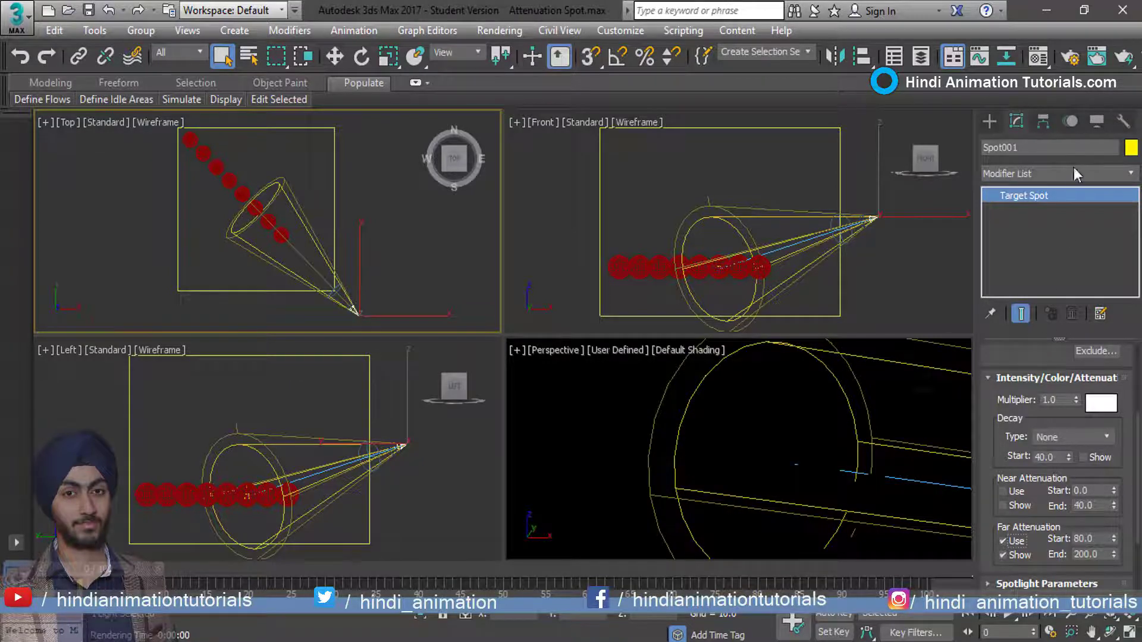
Render the darkened scene, then maximize the Top view with Alt+W.
left_click(1124, 57)
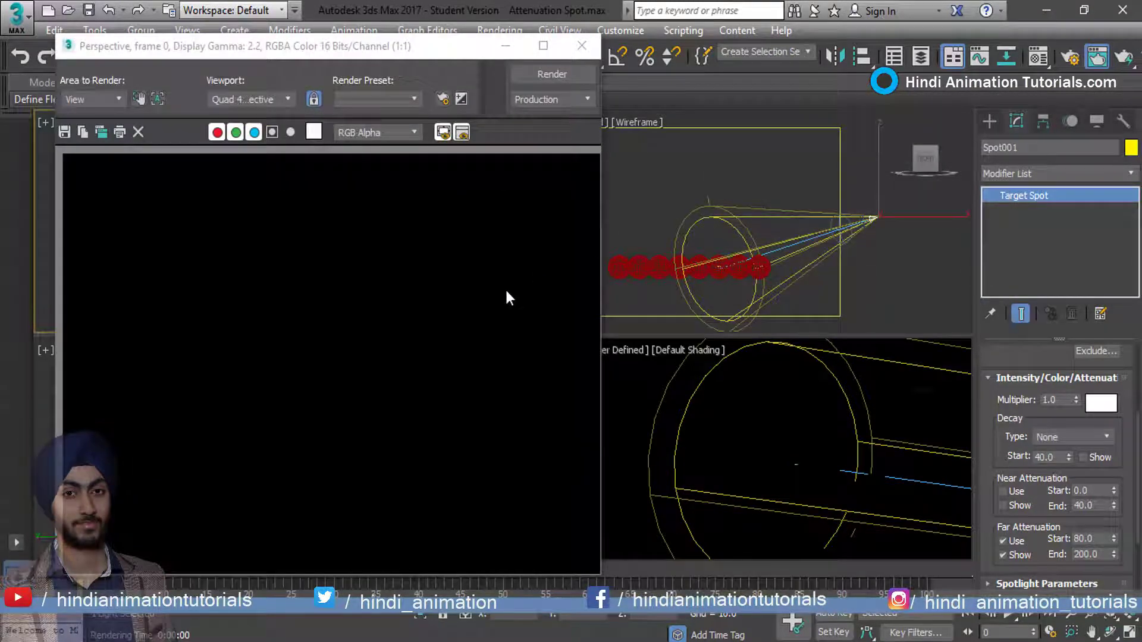
left_click(581, 46)
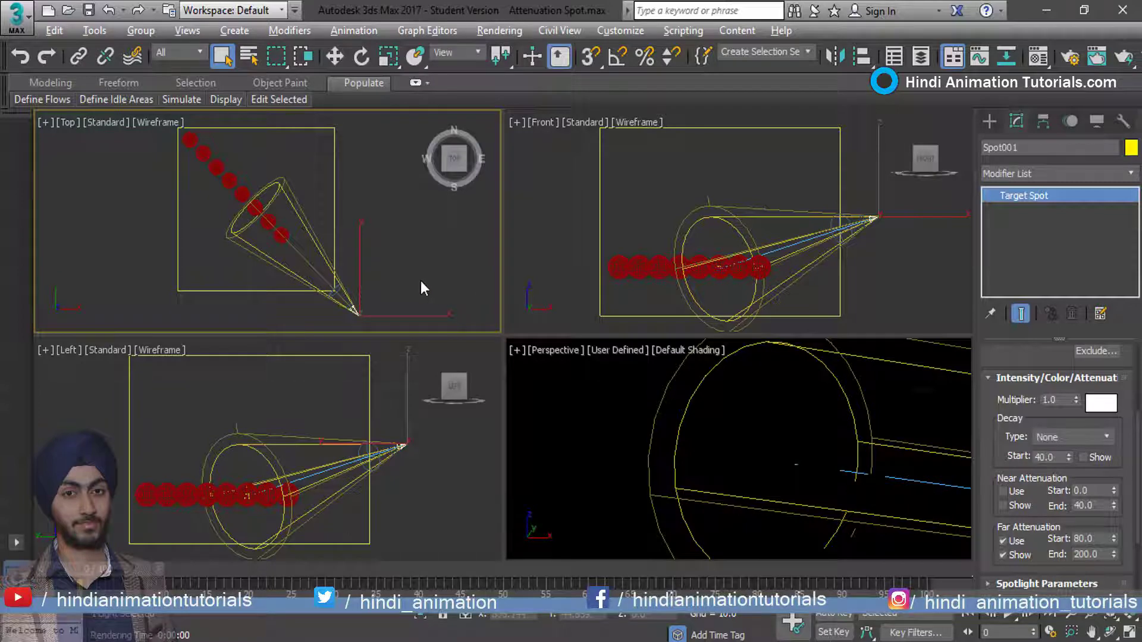
key("alt+w")
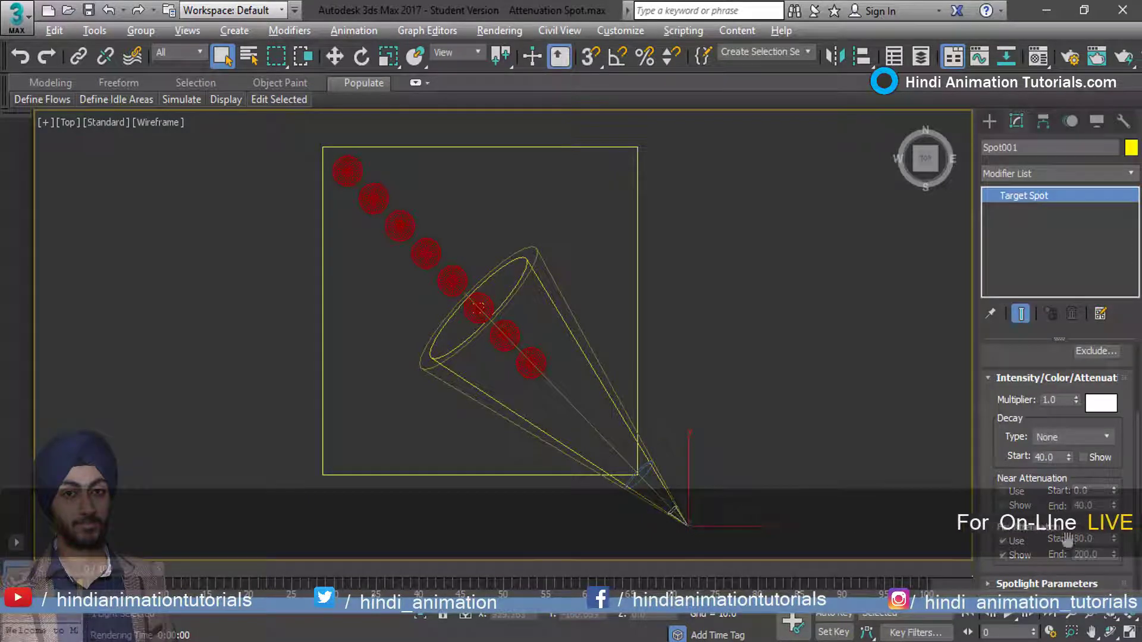
Enter 1300 as Spot001's Far Attenuation End and render to check the falloff.
double_click(1085, 554)
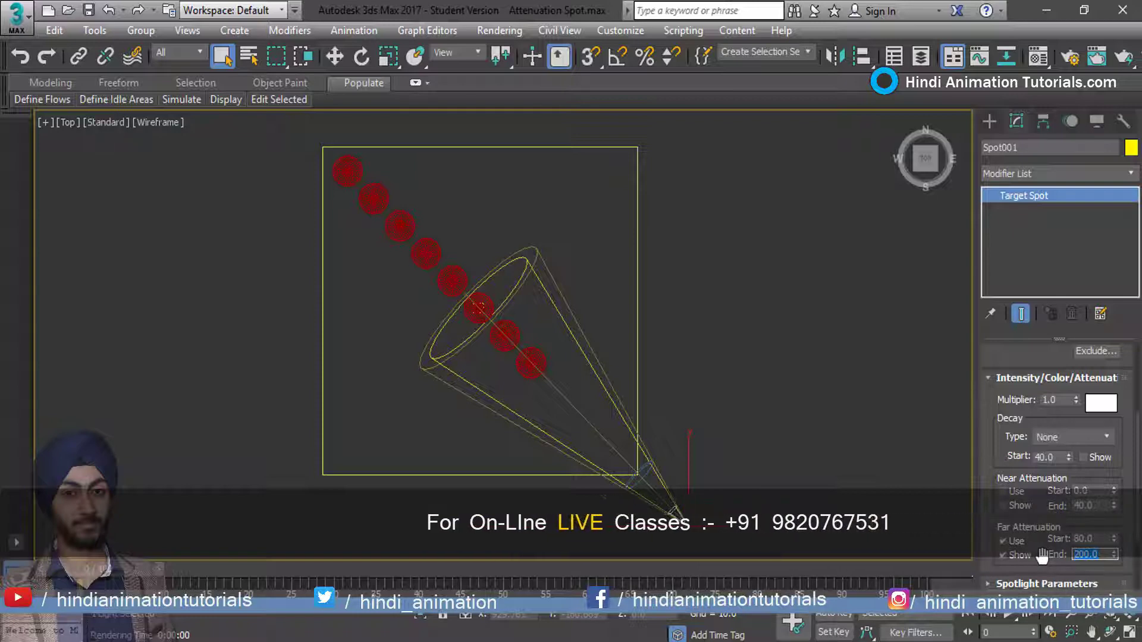
type("1300")
key("Return")
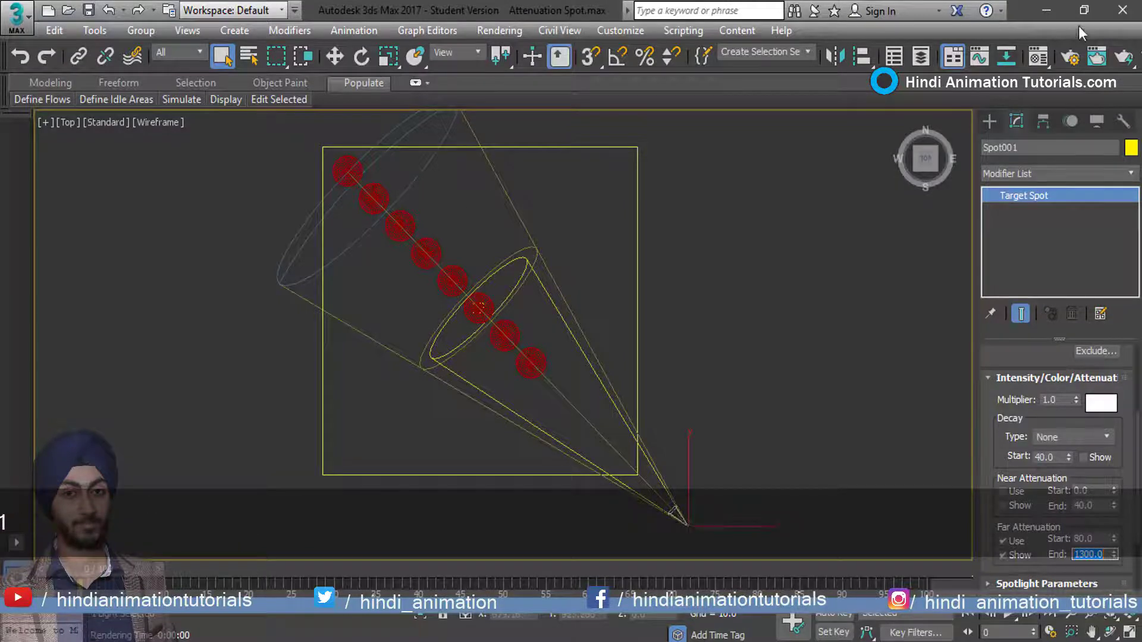
left_click(1122, 59)
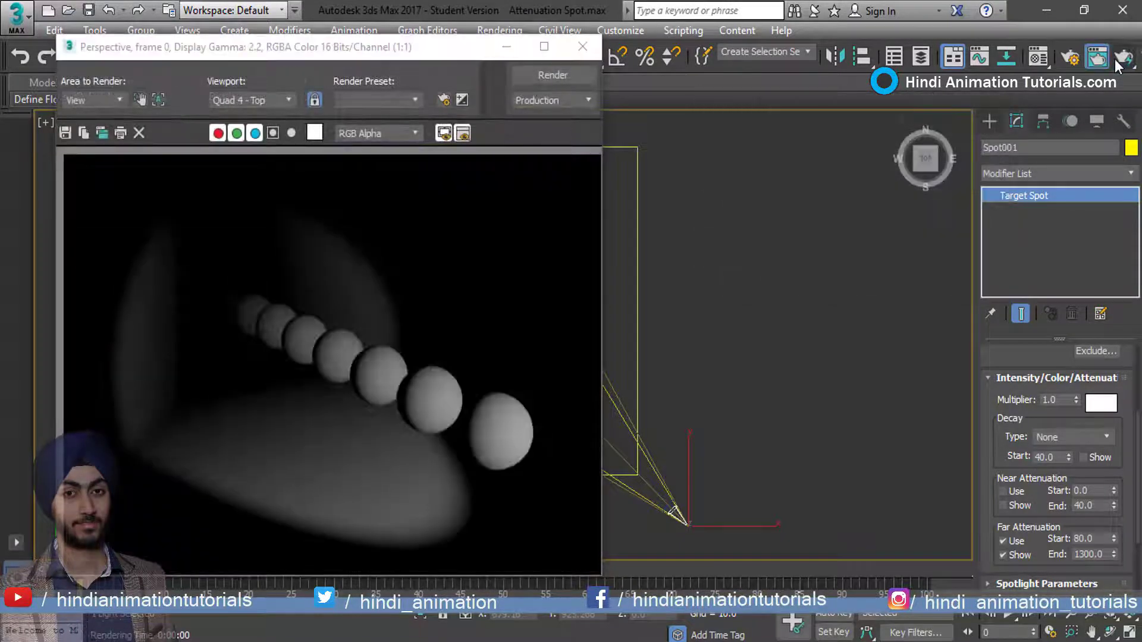
left_click(581, 45)
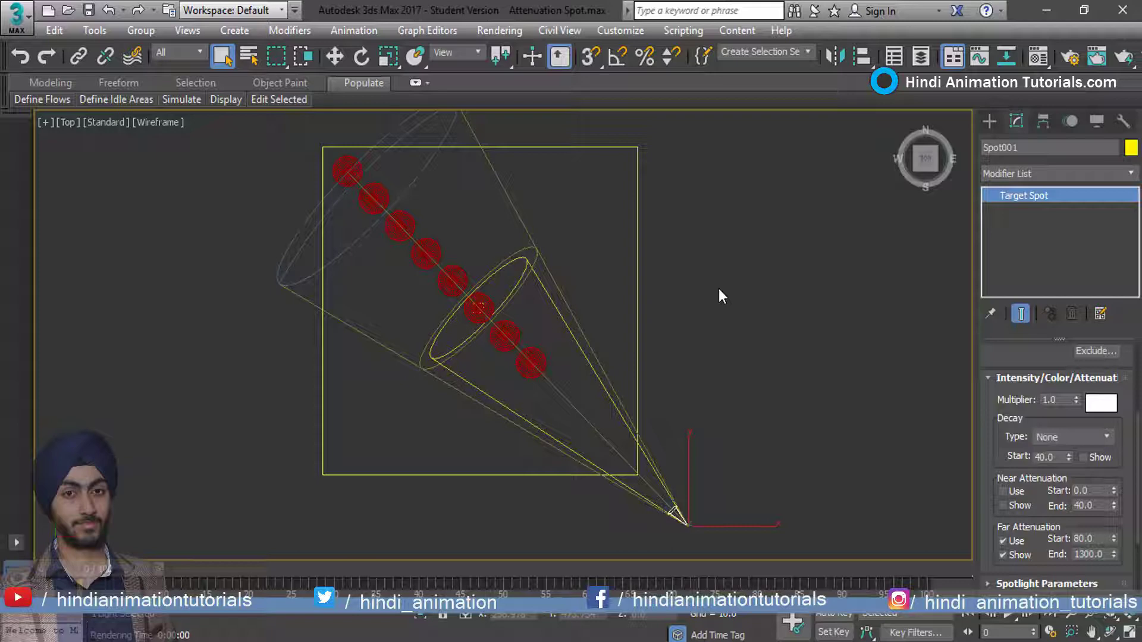
Enter 760 in Spot001's Far Attenuation Start field.
double_click(1092, 538)
type("76")
type("0")
key("Return")
Render the spheres with 760–1300 far attenuation, then restore the four-viewport layout.
left_click(1121, 56)
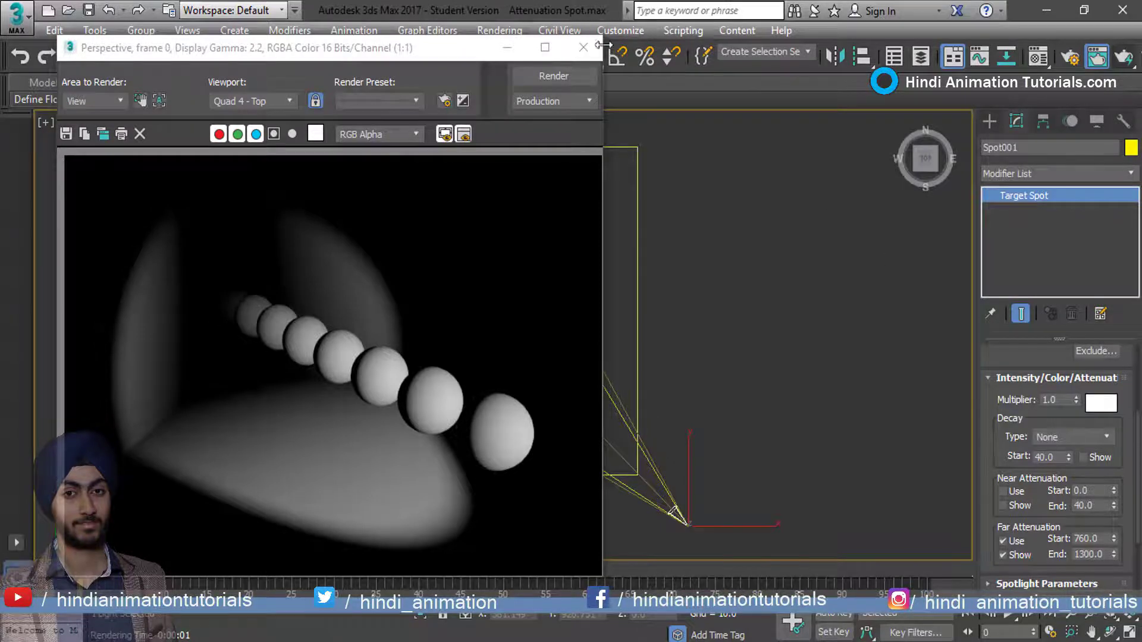
left_click(584, 47)
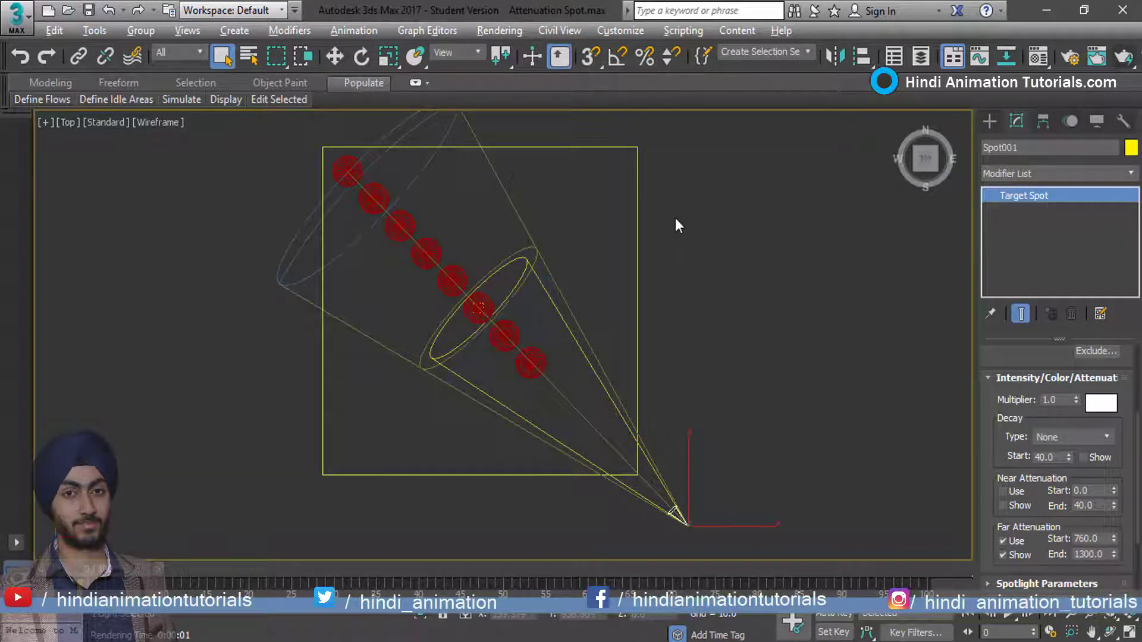
key("alt+w")
Switch the Perspective view to ActiveShade and set the far attenuation end to 1200.
left_click(549, 349)
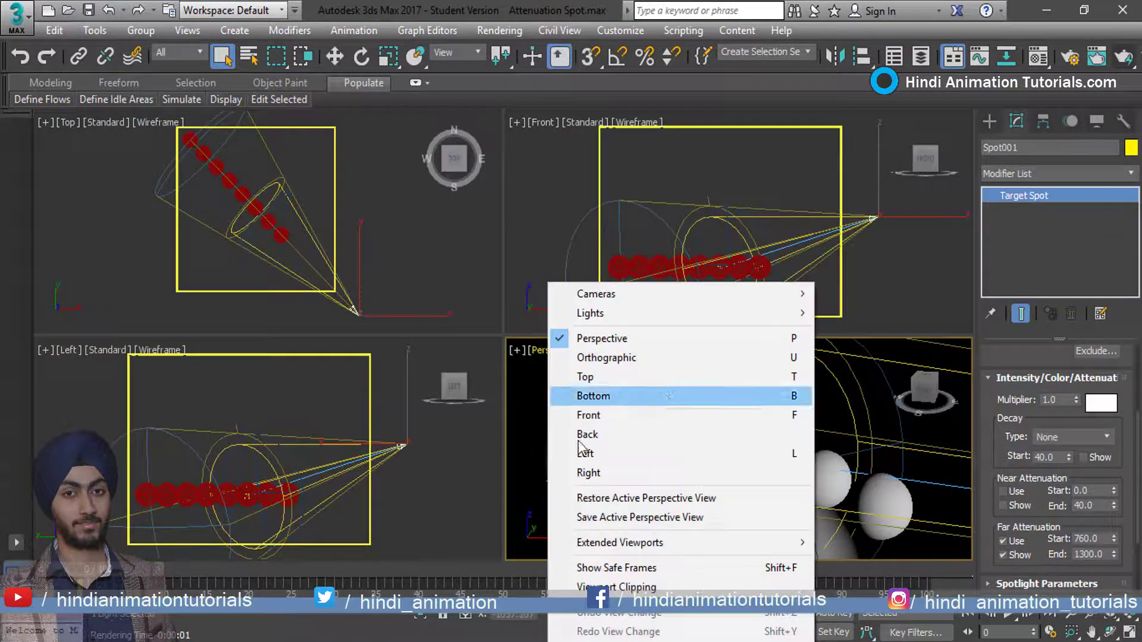
left_click(869, 358)
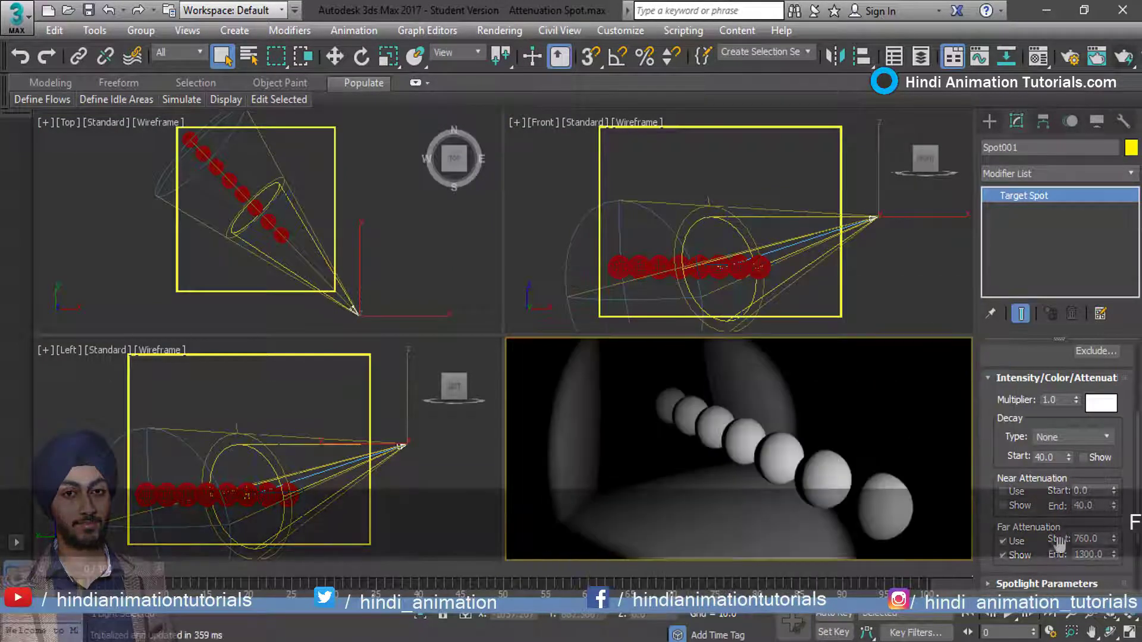
left_click(1108, 555)
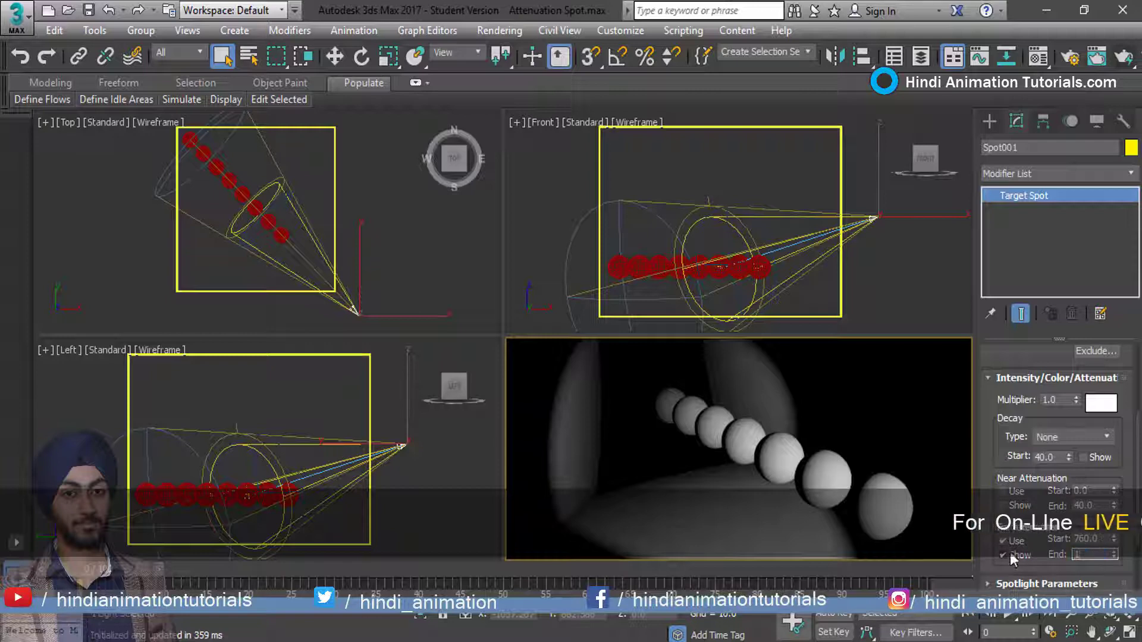
type("1200")
key("Return")
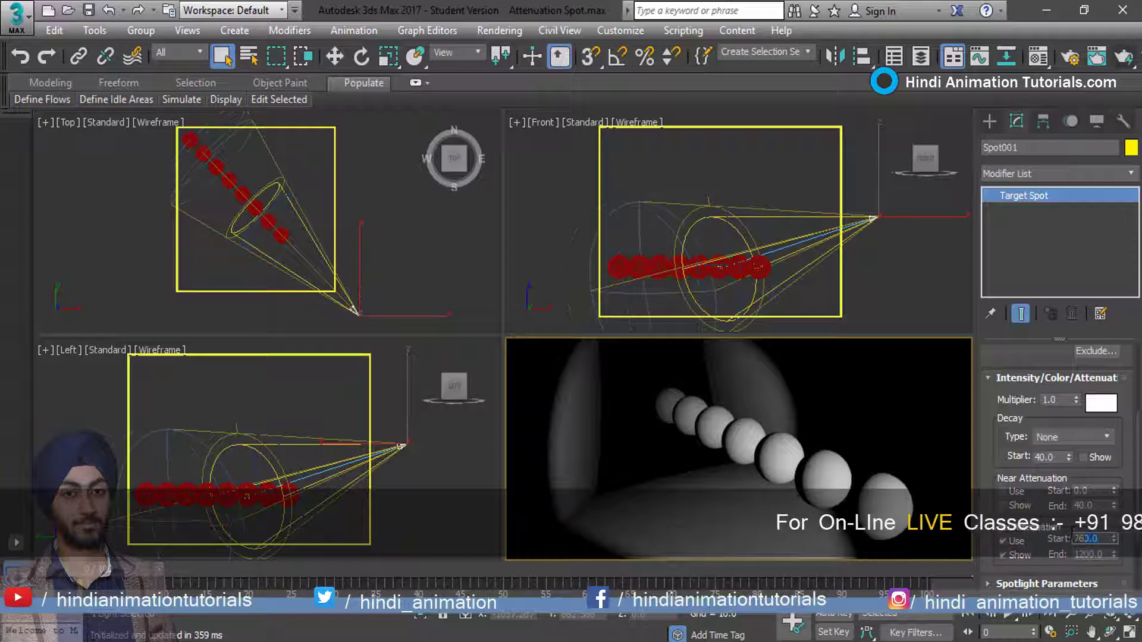
Set the far attenuation start to 600, then lower it to 500.
left_click(1091, 538)
type("600")
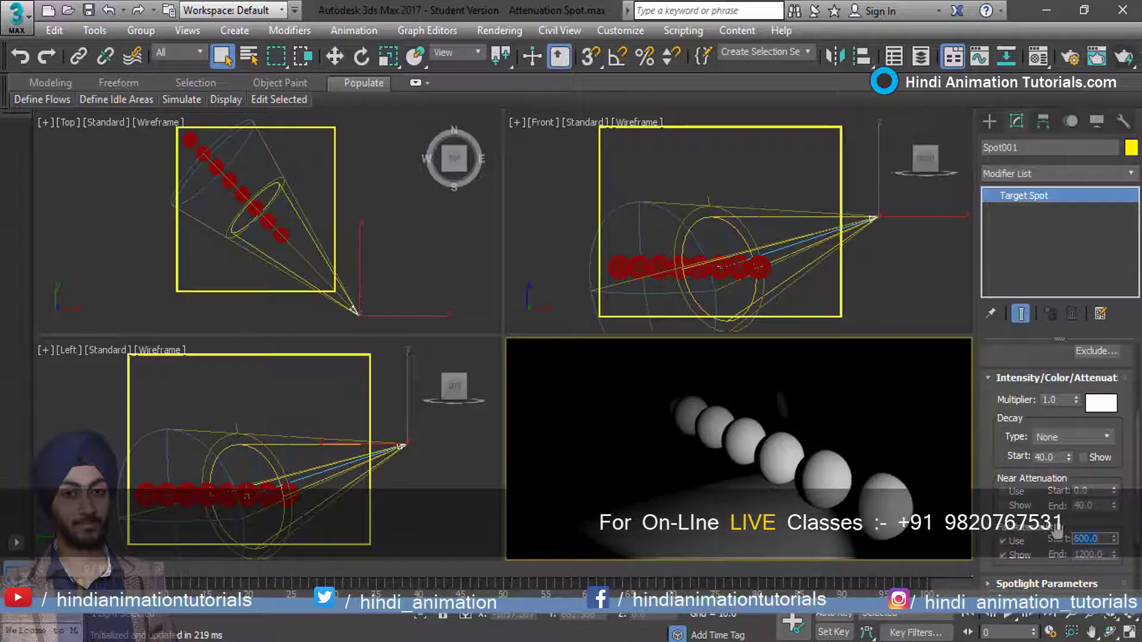
key("Return")
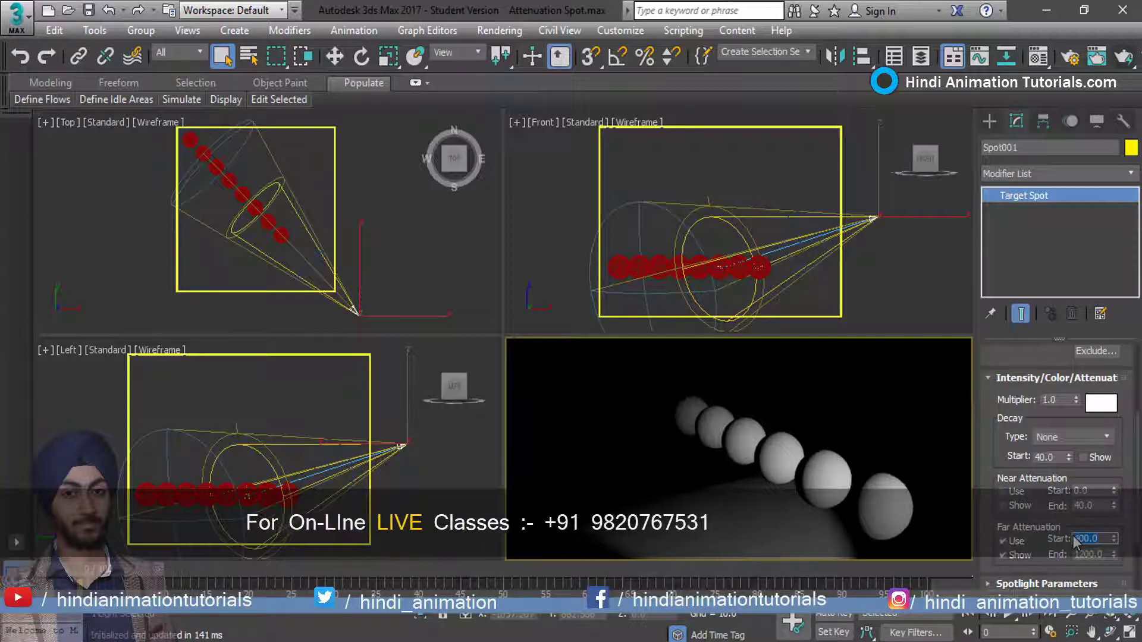
type("50")
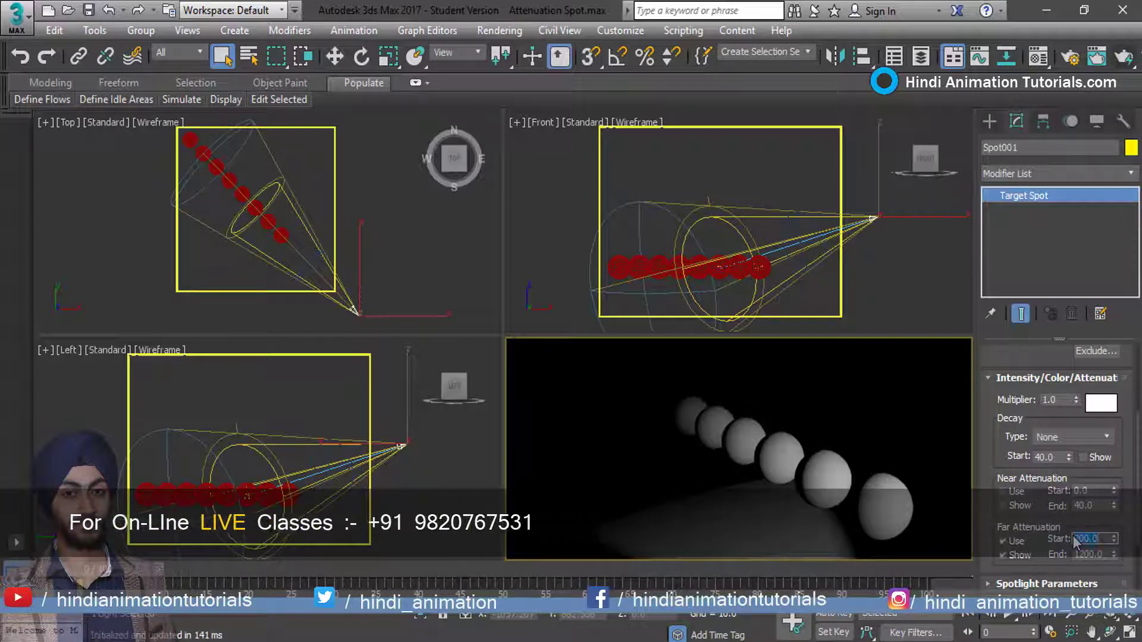
type("0")
key("Return")
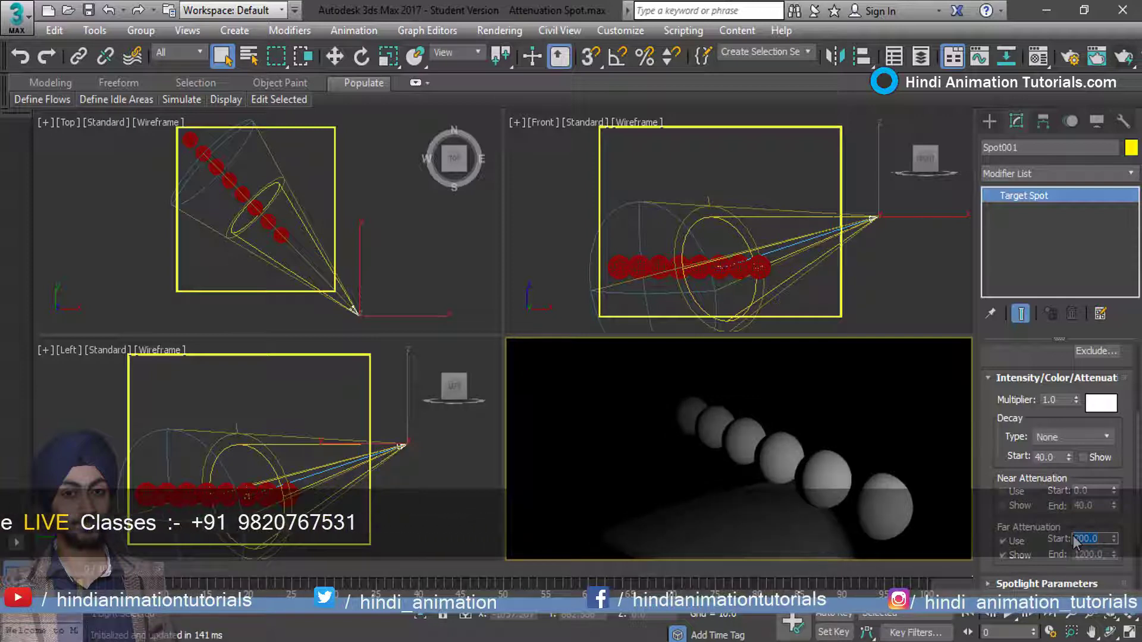
Turn off the spotlight's far attenuation and its range display, and stop ActiveShade.
left_click(1004, 542)
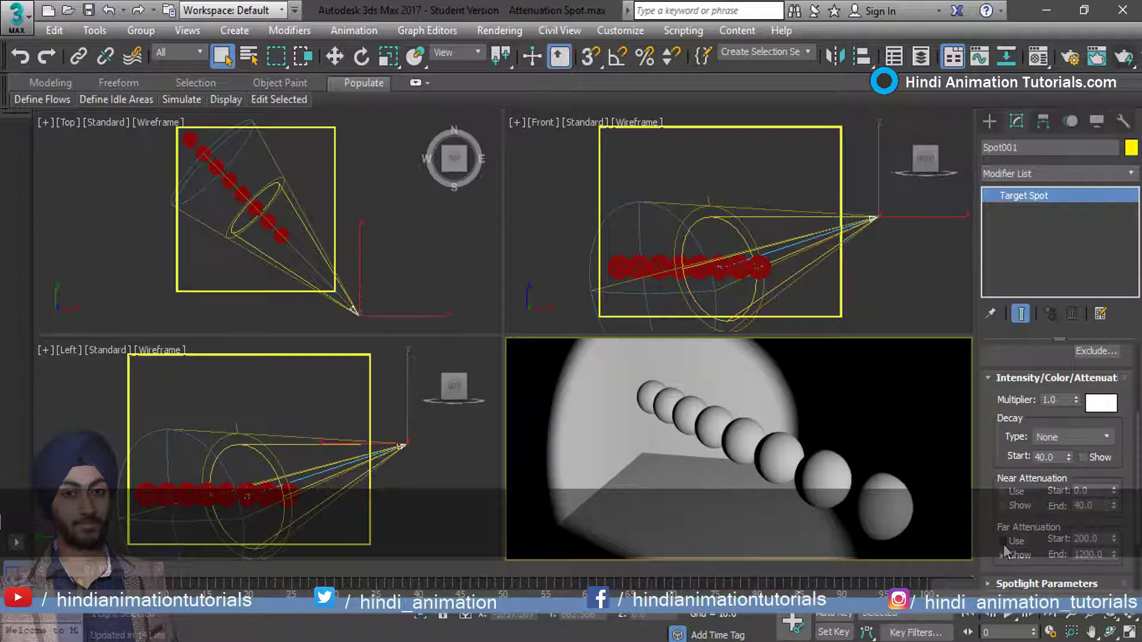
right_click(654, 464)
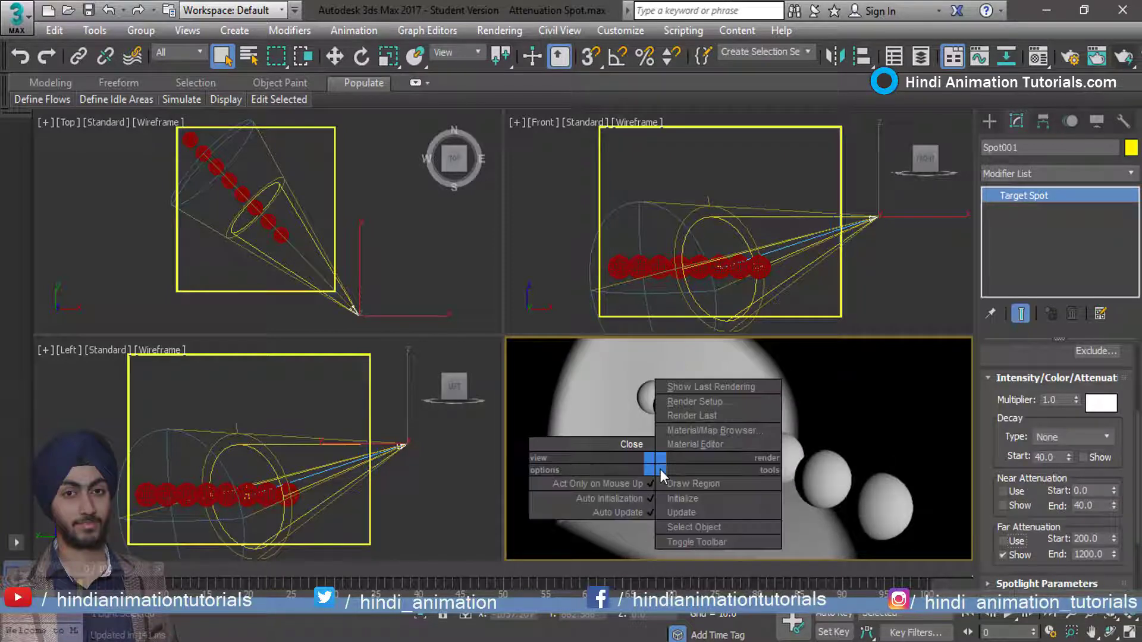
left_click(620, 446)
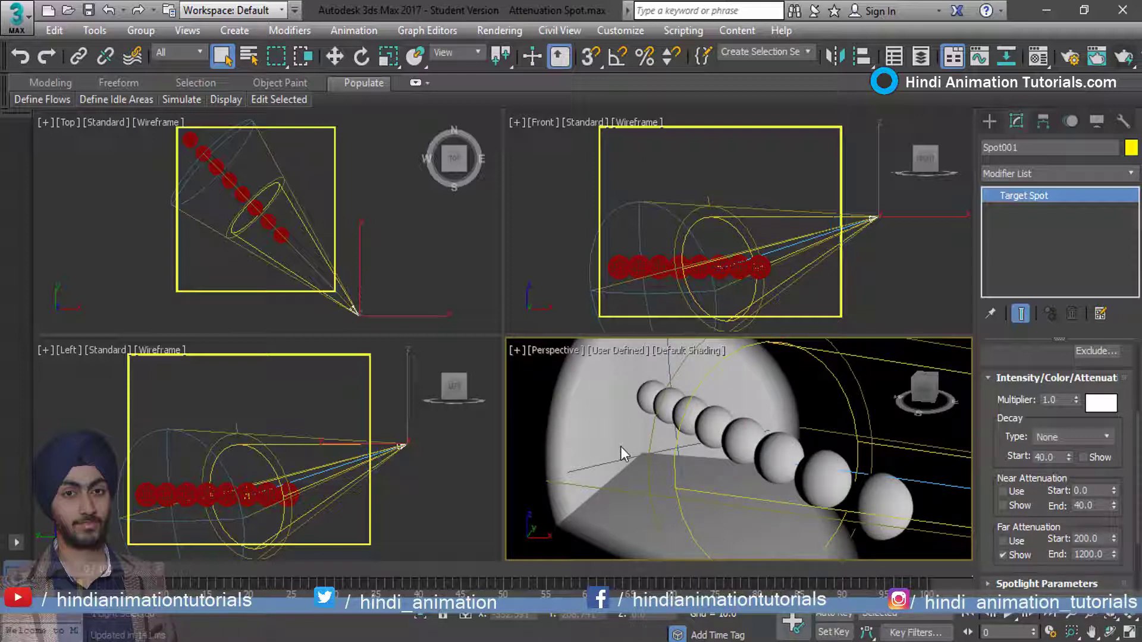
left_click(1009, 554)
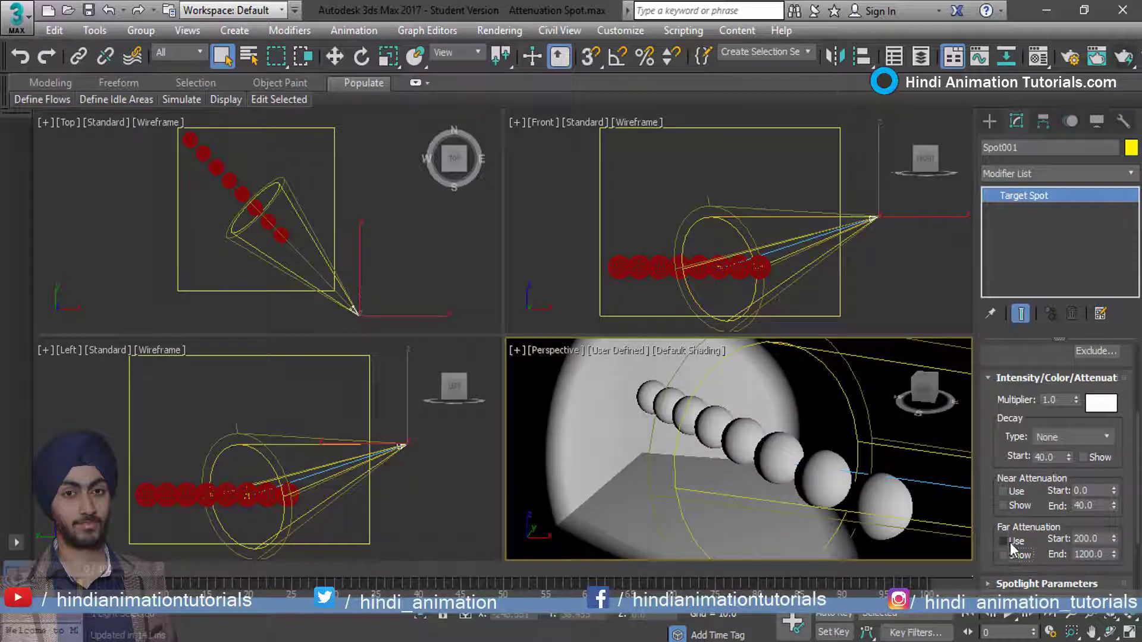
Enable near attenuation from 350 to 500 and maximize the Top viewport.
left_click(1004, 491)
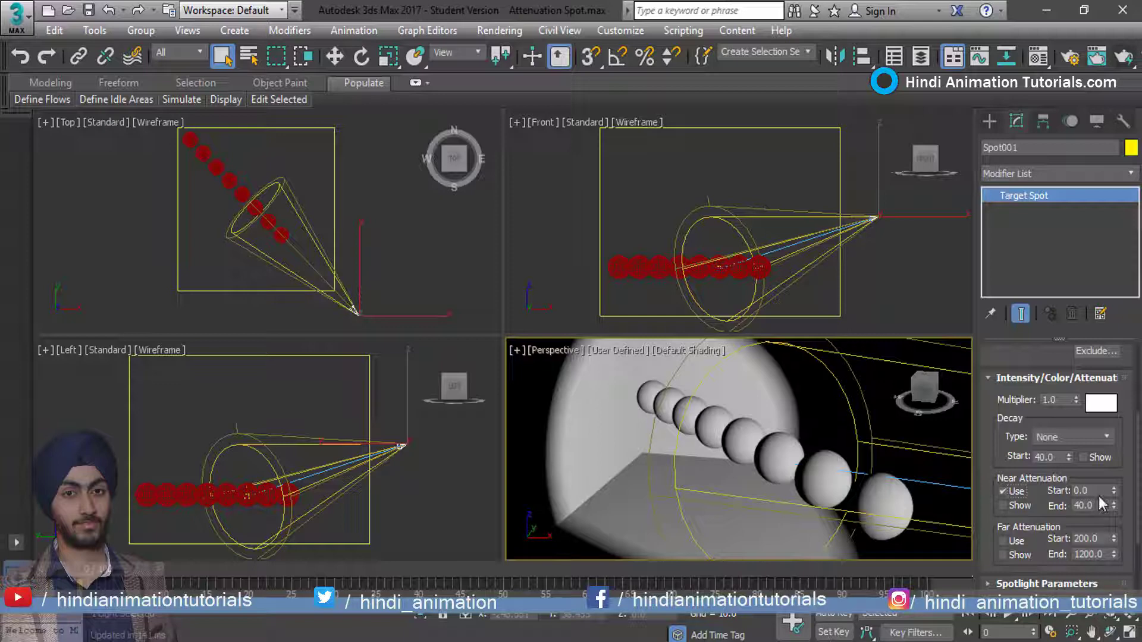
left_click(1092, 491)
type("0350")
key("Tab")
type("500")
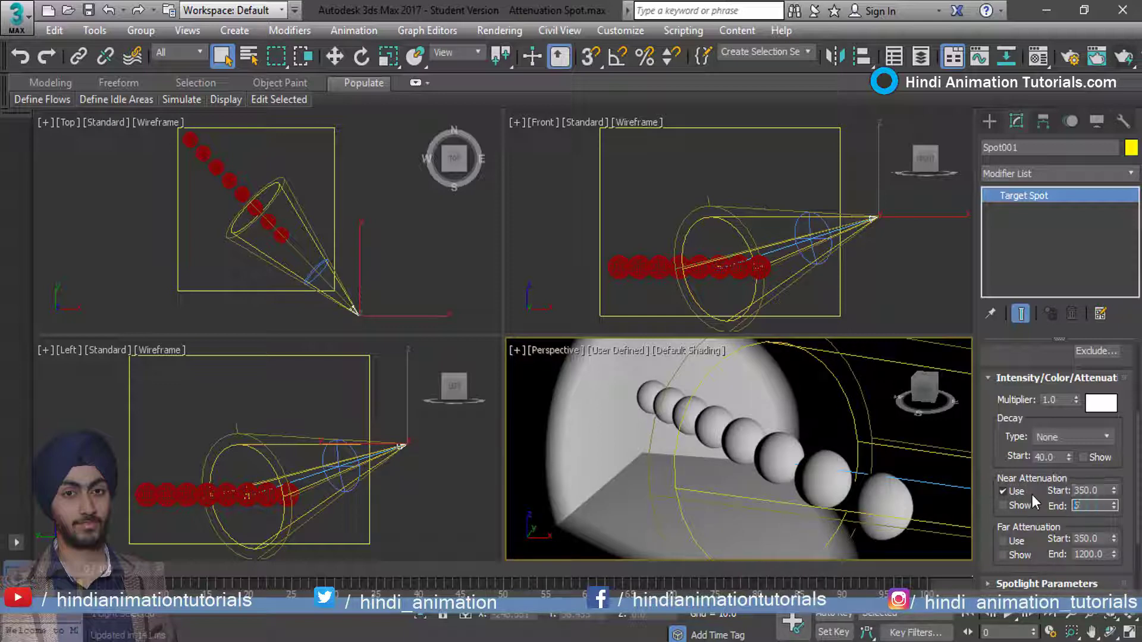
key("Return")
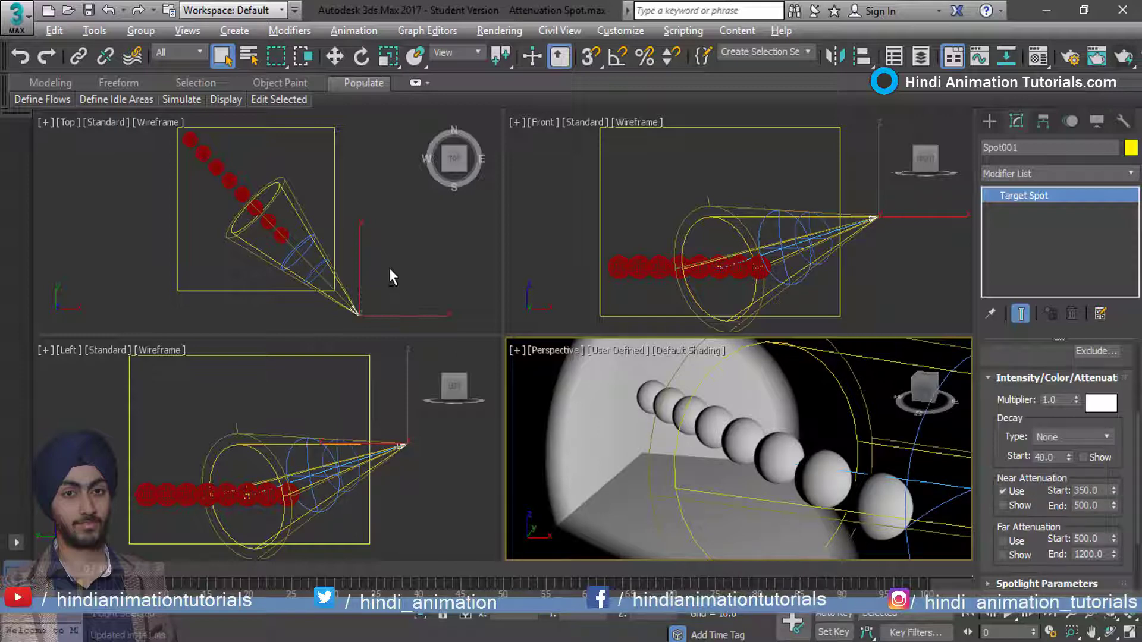
key("alt+w")
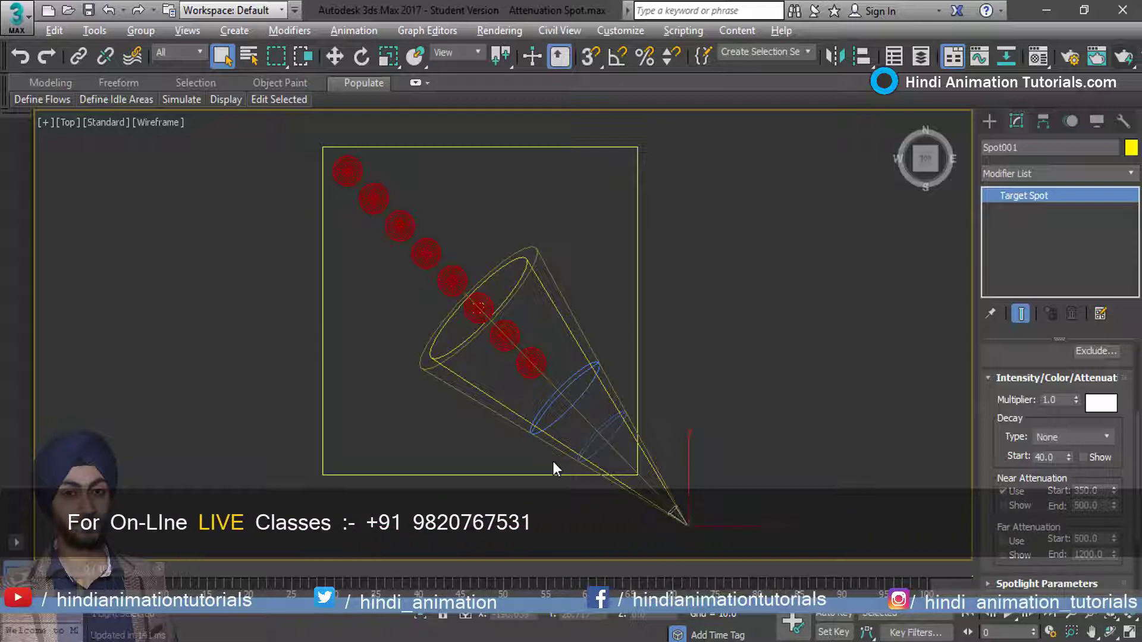
Render the spotlit spheres and restore the four-viewport layout.
left_click(1117, 59)
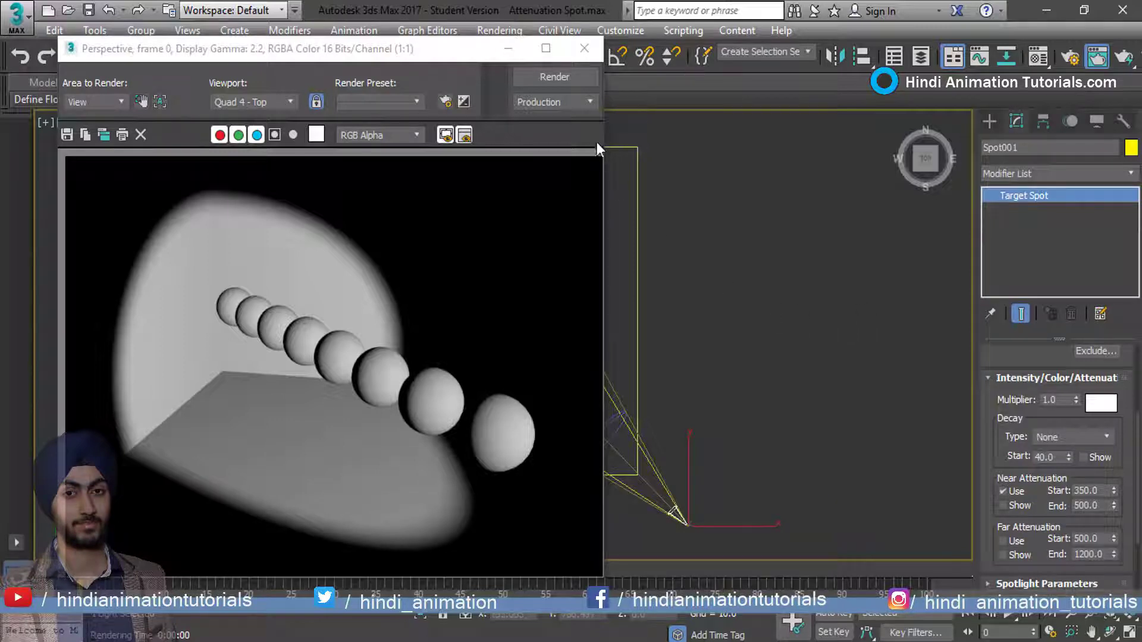
left_click(589, 52)
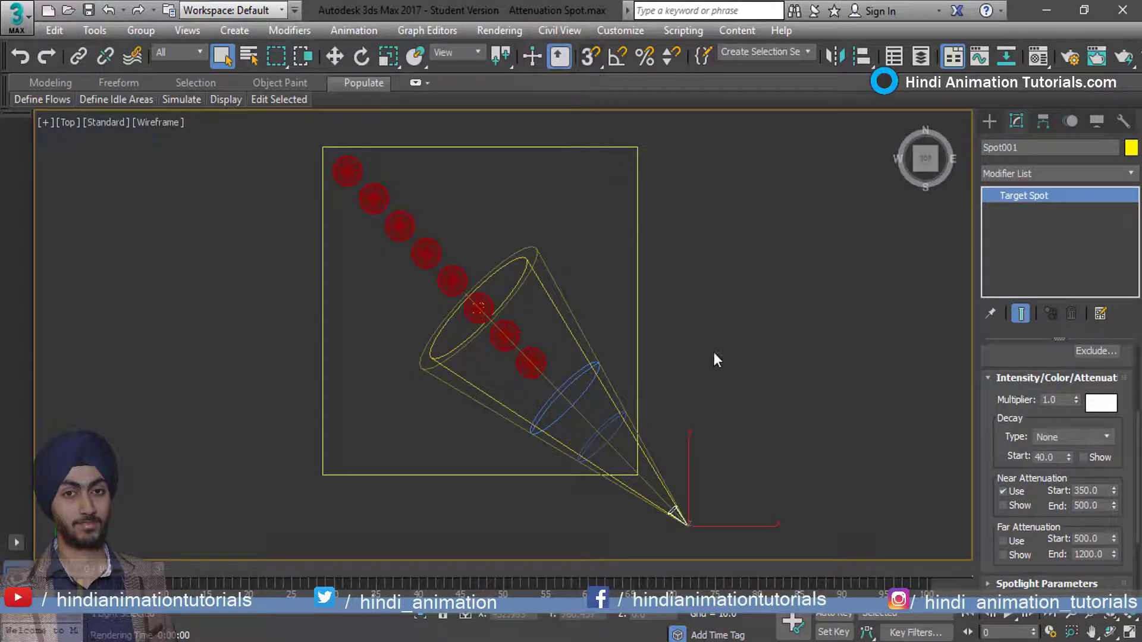
key("alt+w")
Switch the Perspective view to ActiveShade and raise the near attenuation start to 850.
right_click(595, 386)
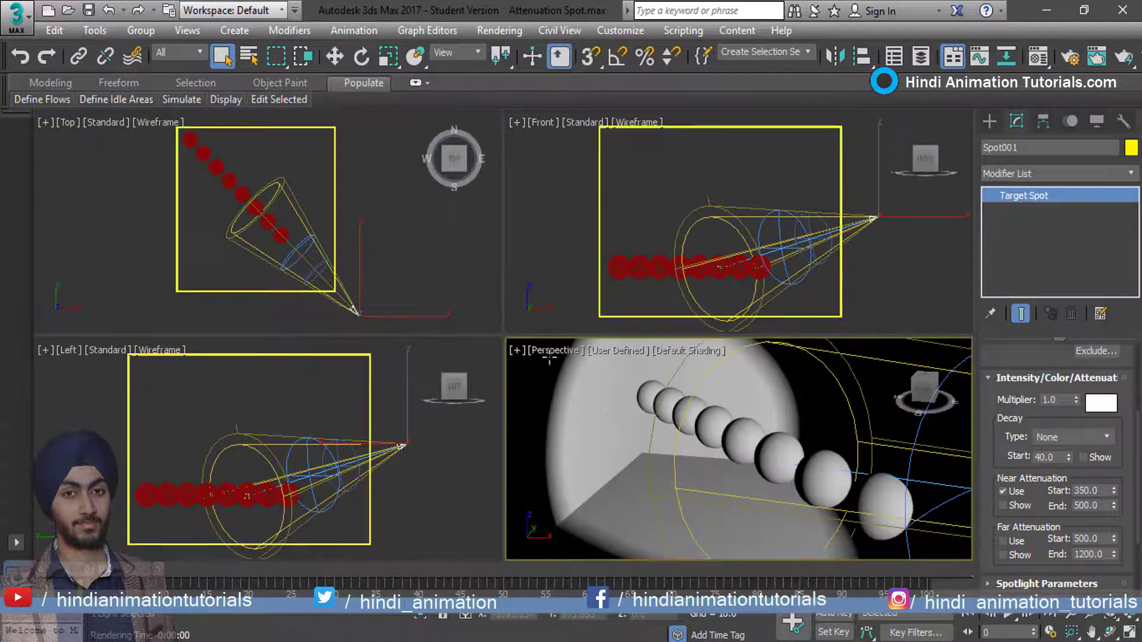
left_click(544, 354)
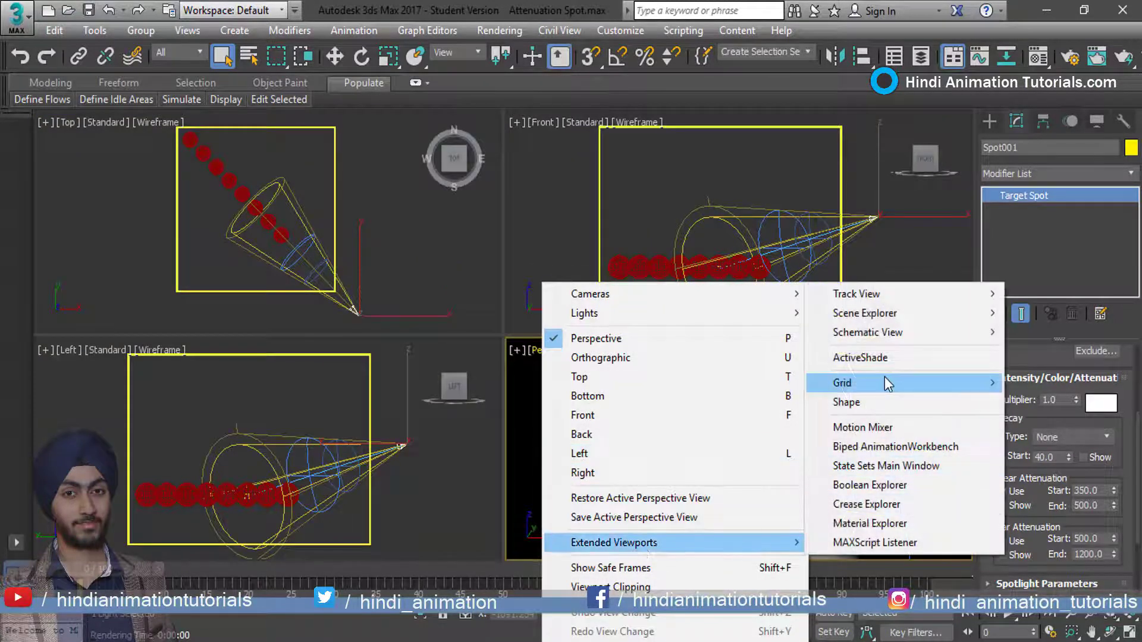
left_click(892, 357)
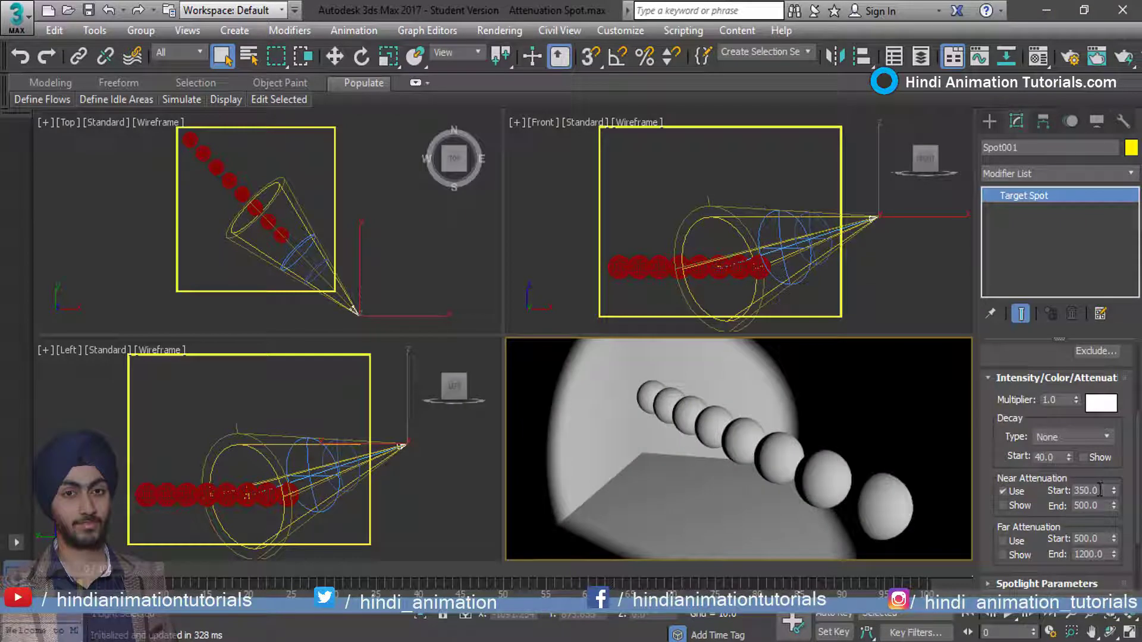
double_click(1100, 490)
type("850")
left_click(427, 253)
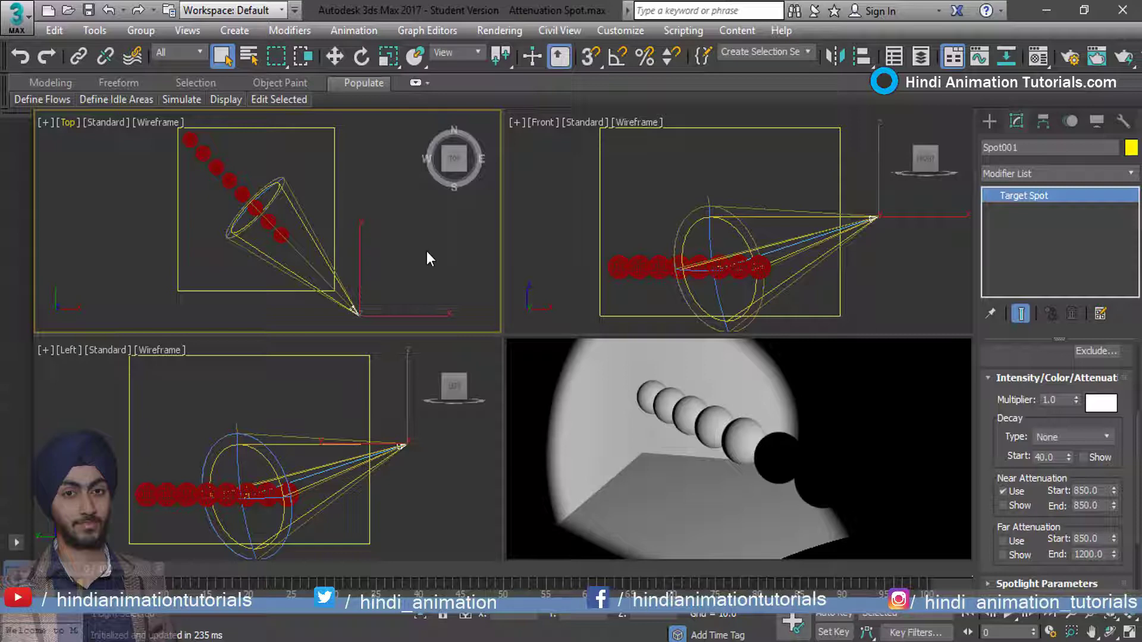
Render the spheres, then lower Spot001's near attenuation start to 575.
left_click(1124, 57)
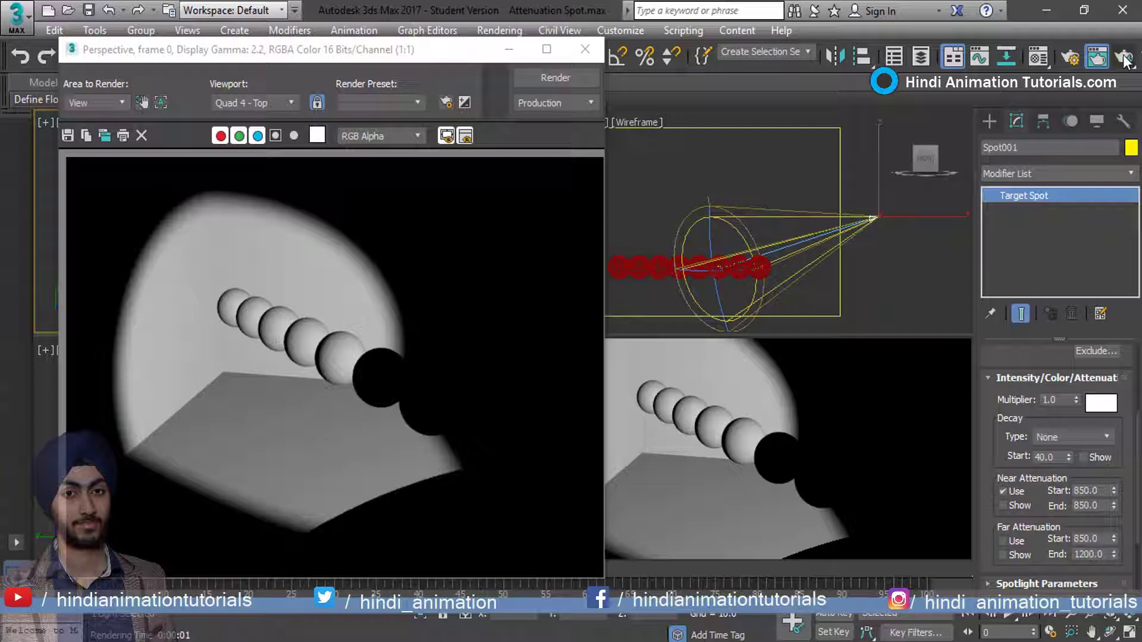
left_click(585, 50)
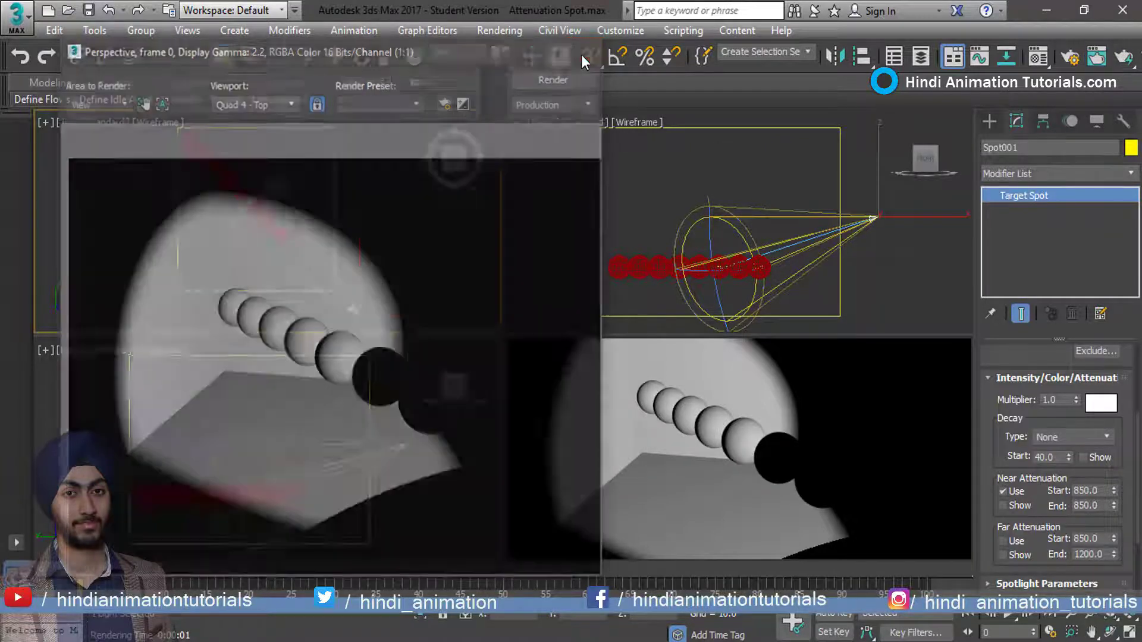
double_click(1099, 490)
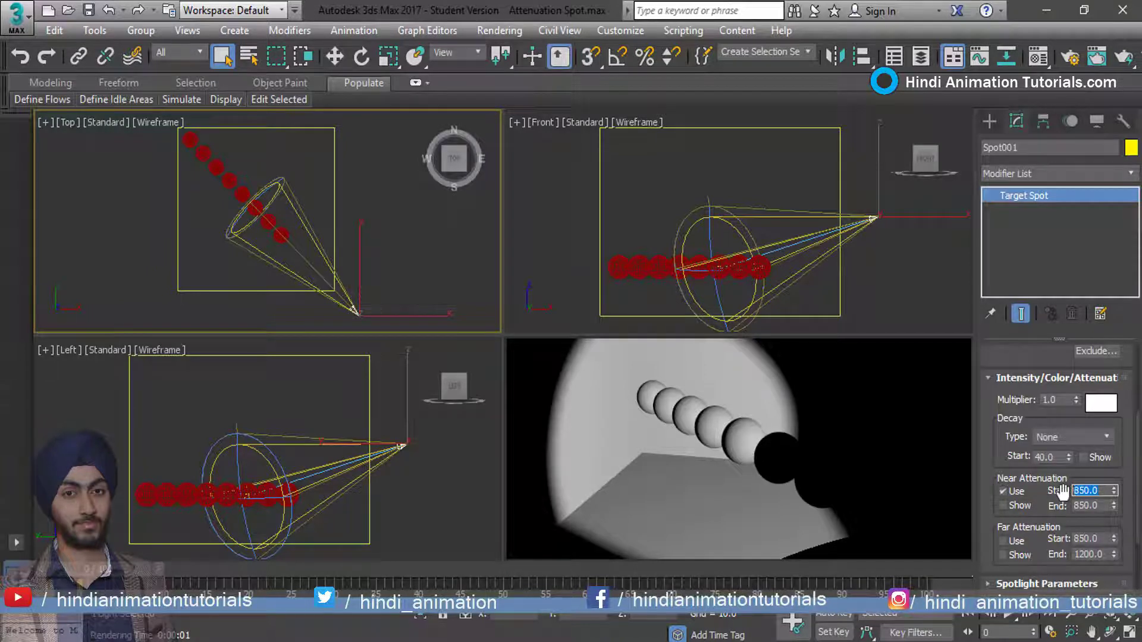
type("575")
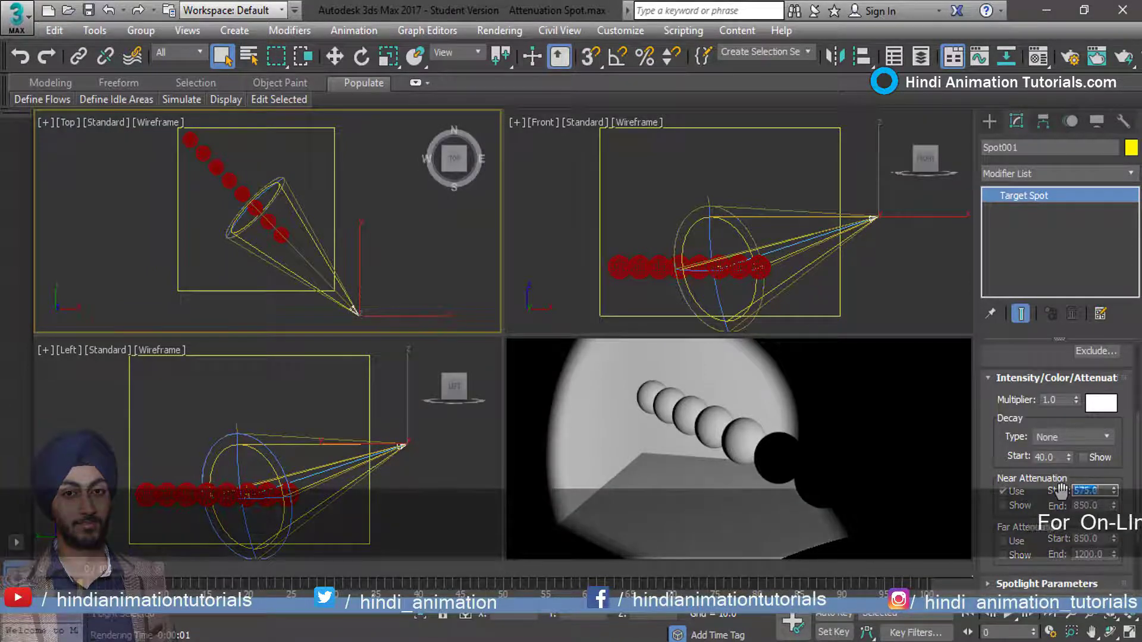
key("Return")
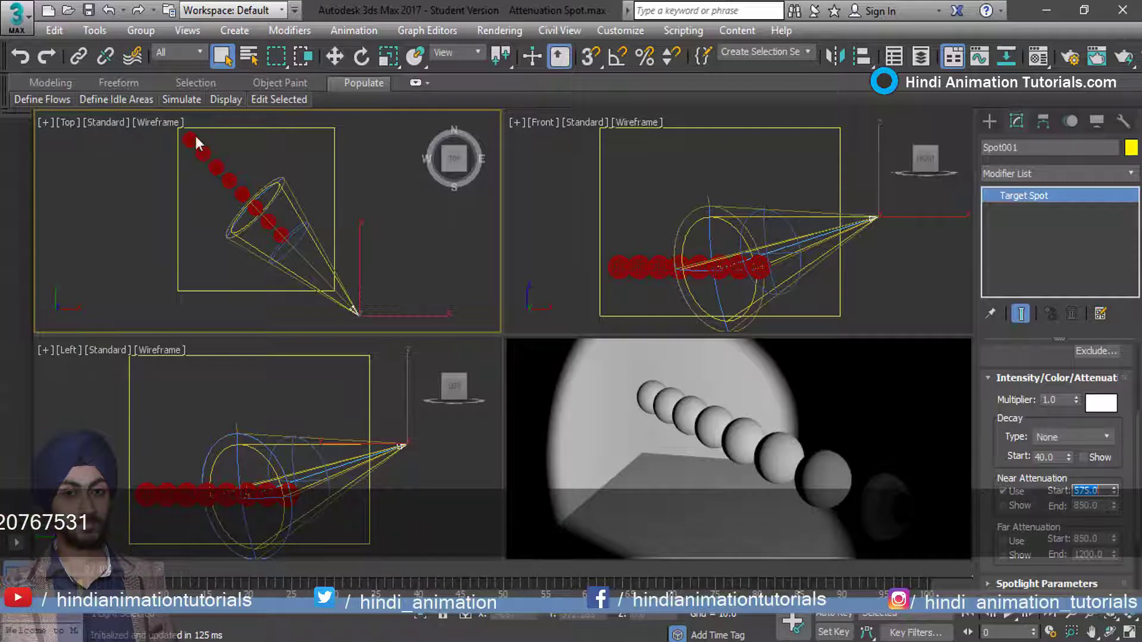
left_click(24, 13)
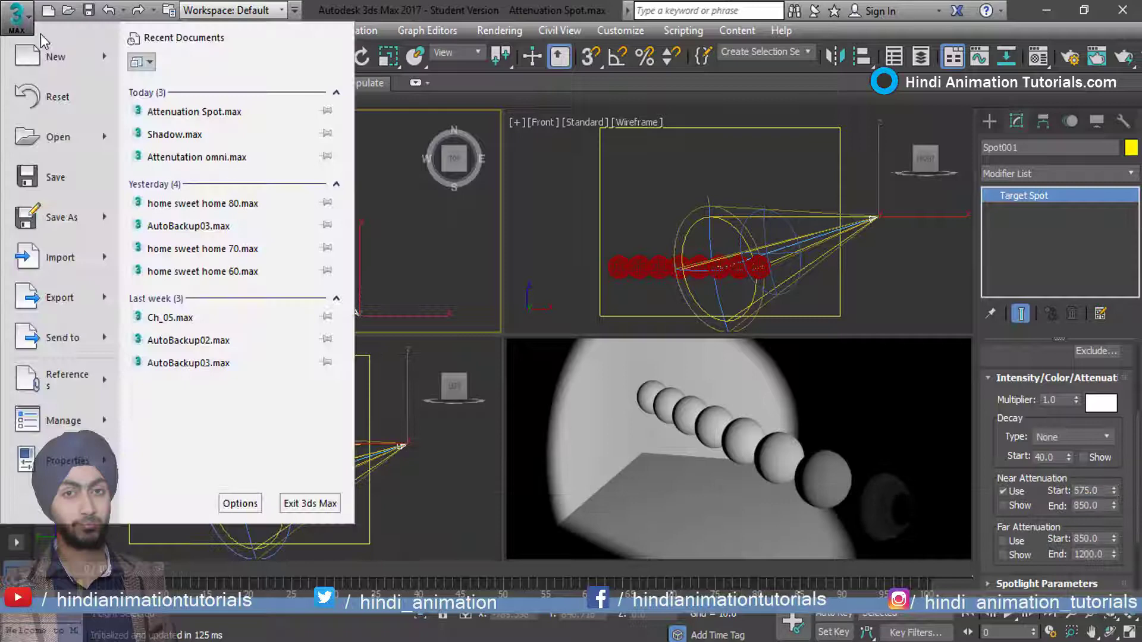
Open Attenutation omni.max without saving, select Omni001, and enable its far attenuation.
left_click(193, 155)
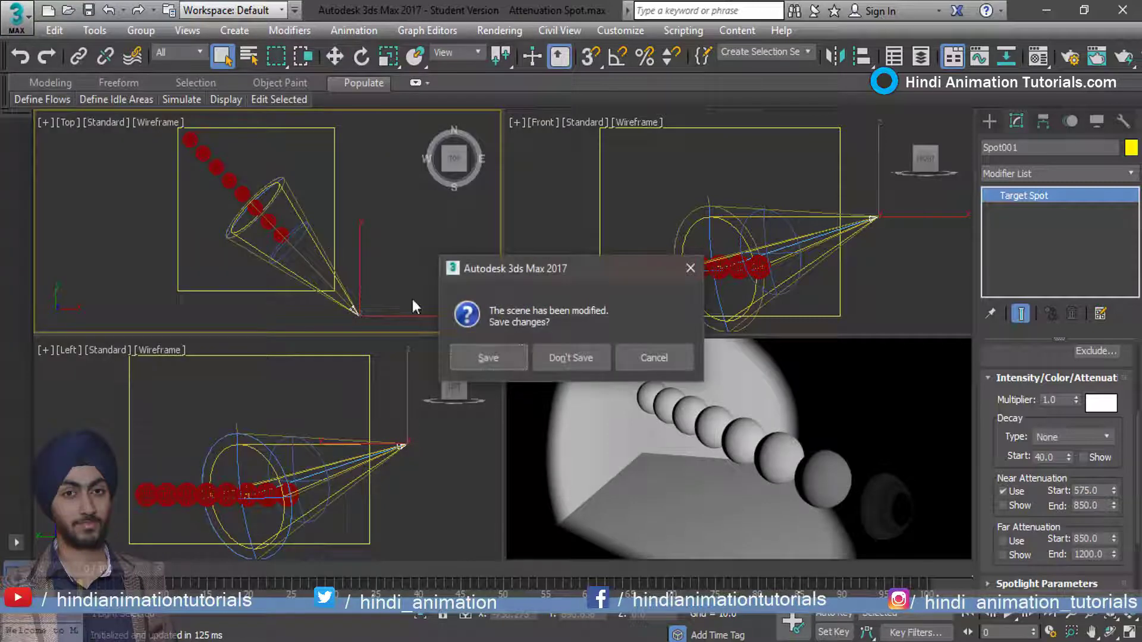
left_click(556, 358)
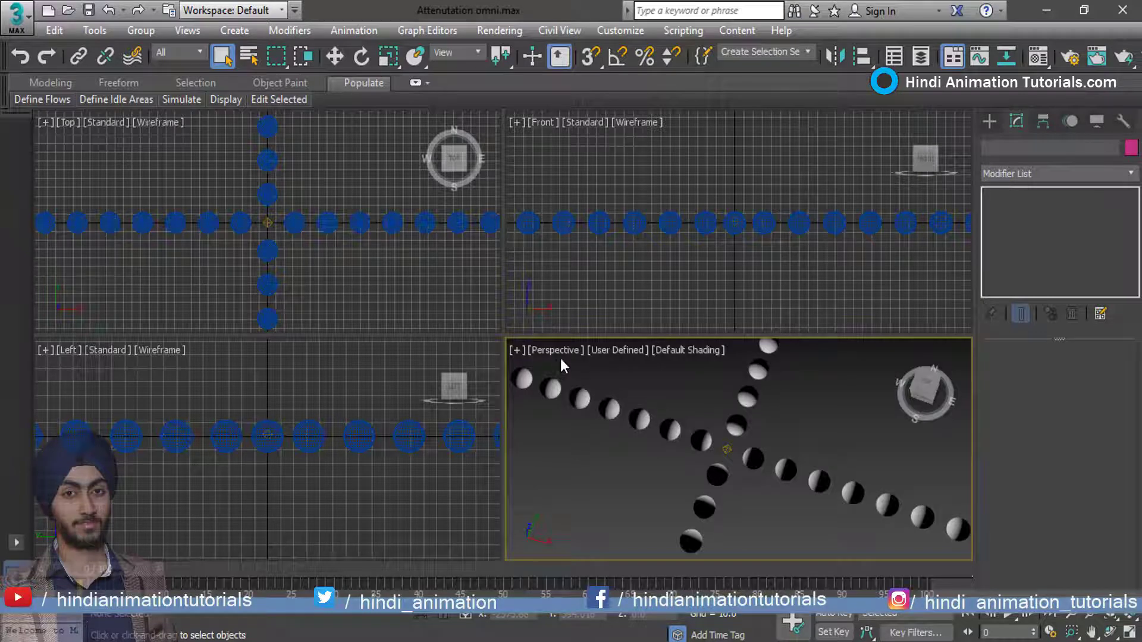
left_click(727, 450)
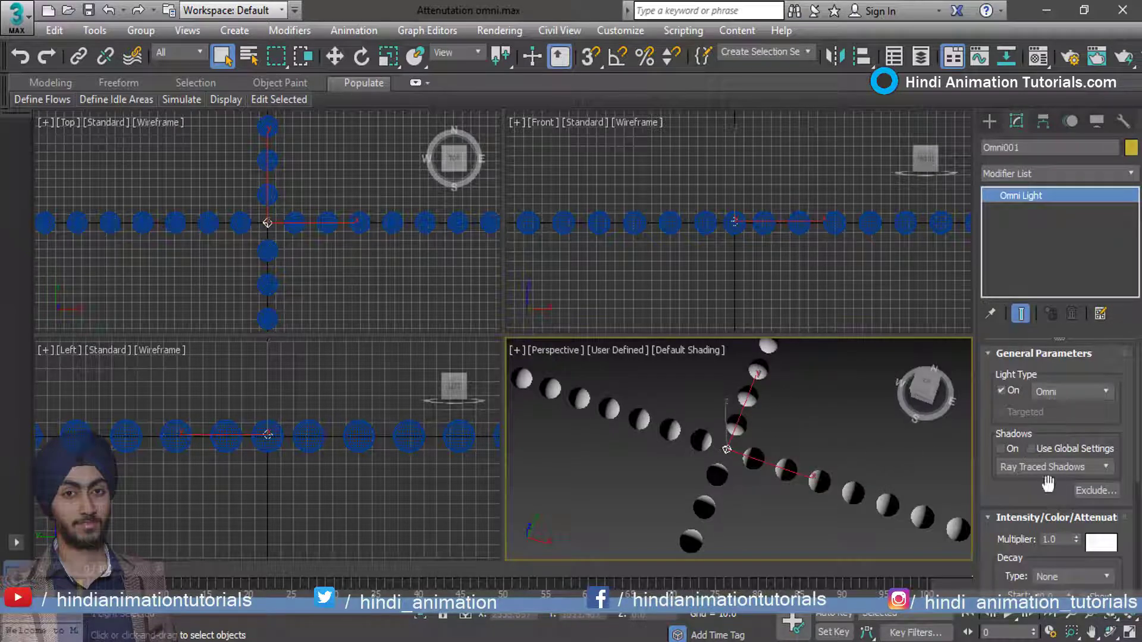
scroll(1122, 535, "down", 4)
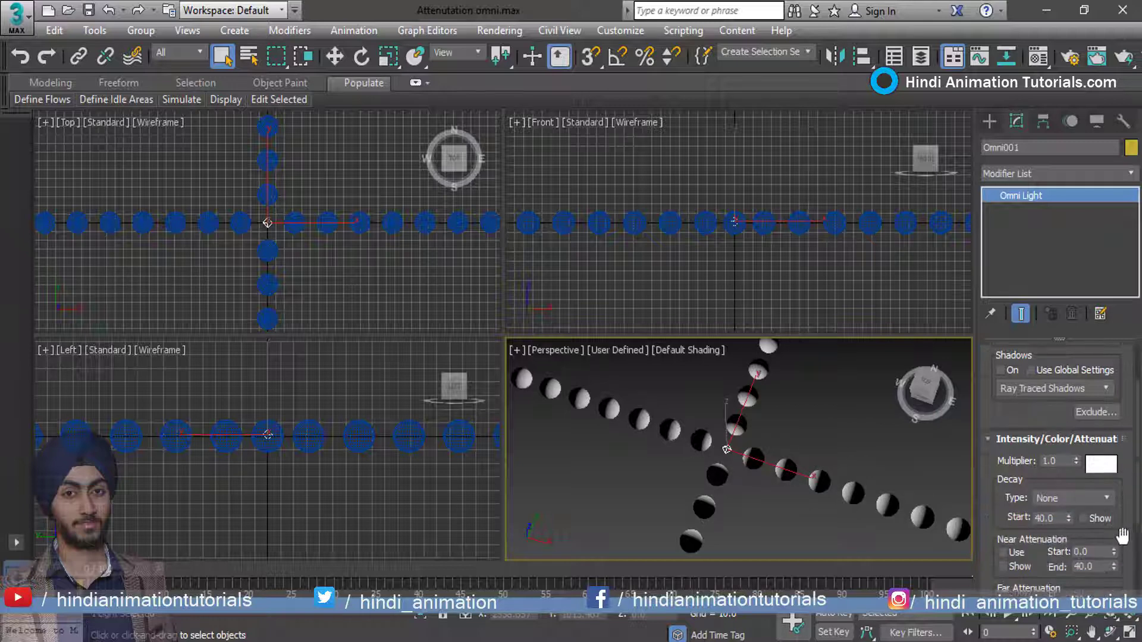
left_click(1011, 549)
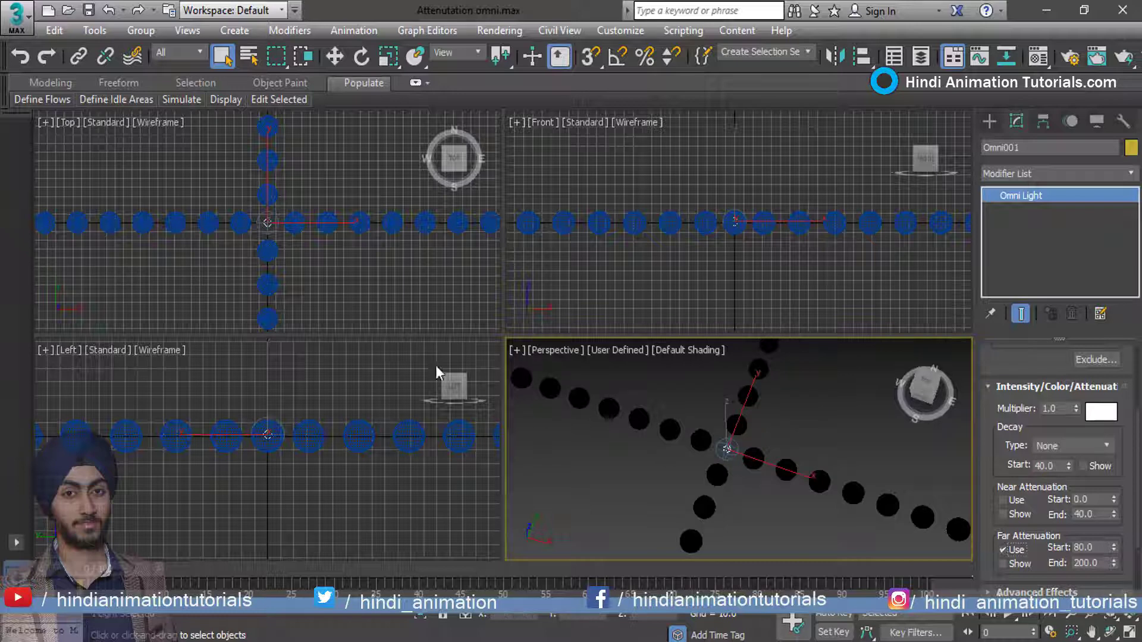
Raise Omni001's far attenuation end to 2000, then 3500, and preview Perspective in ActiveShade.
right_click(353, 294)
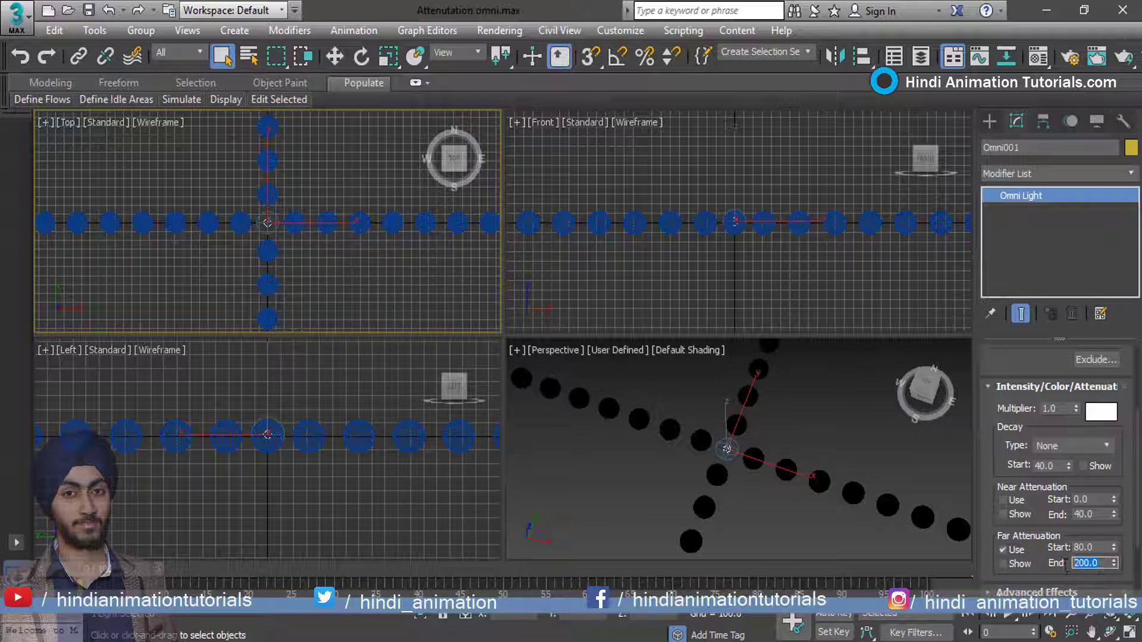
type("2000")
key("Return")
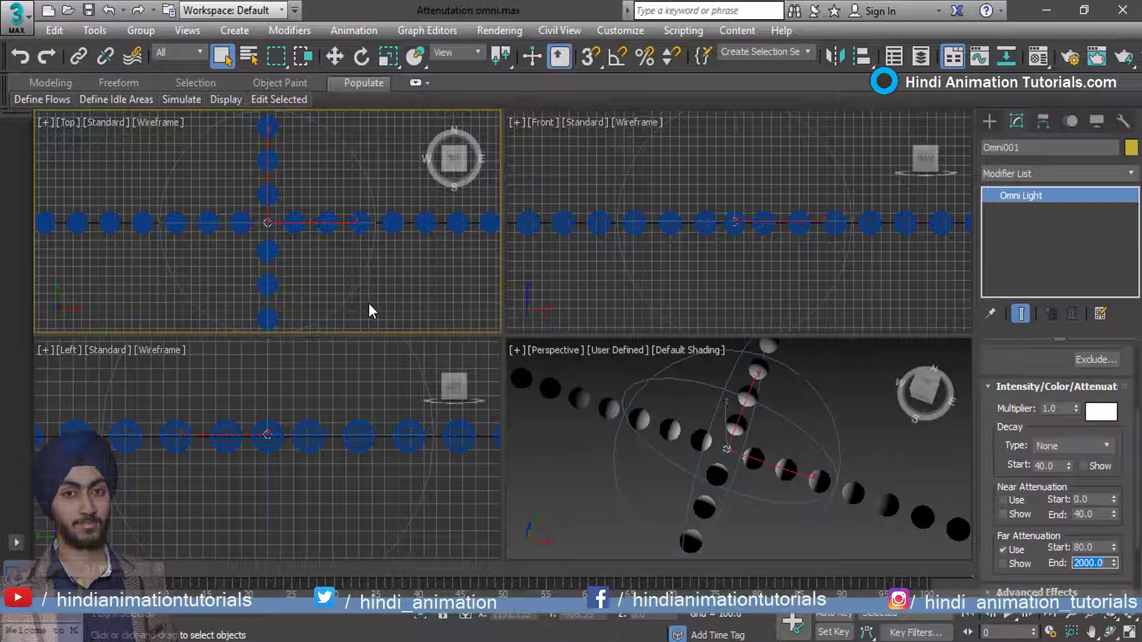
right_click(562, 417)
left_click(548, 351)
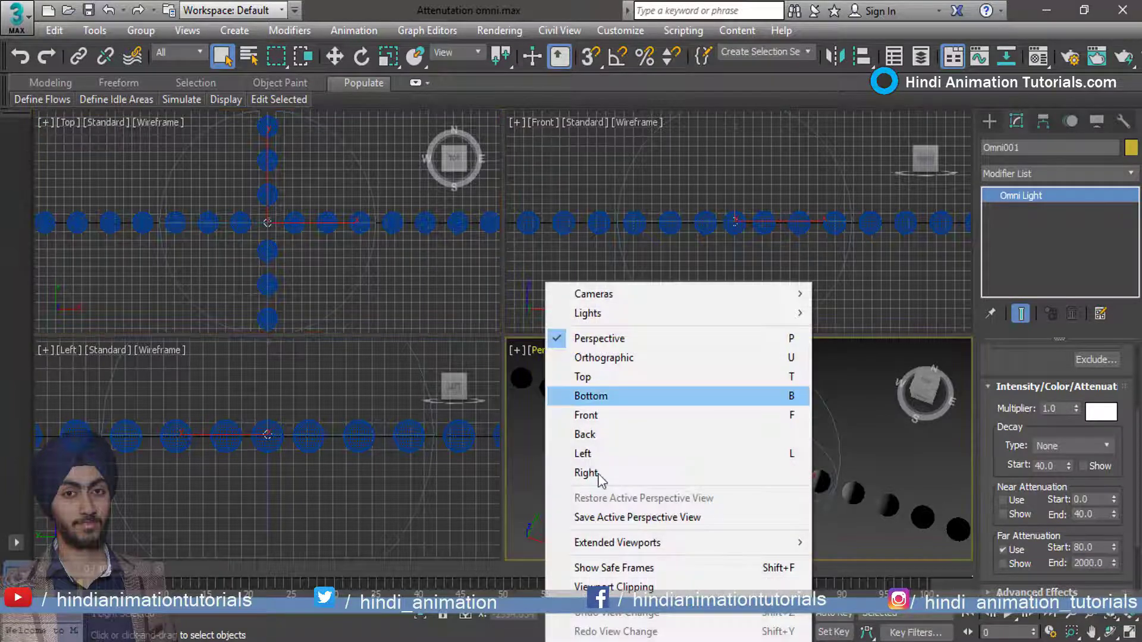
mouse_move(617, 543)
left_click(868, 364)
type("3500")
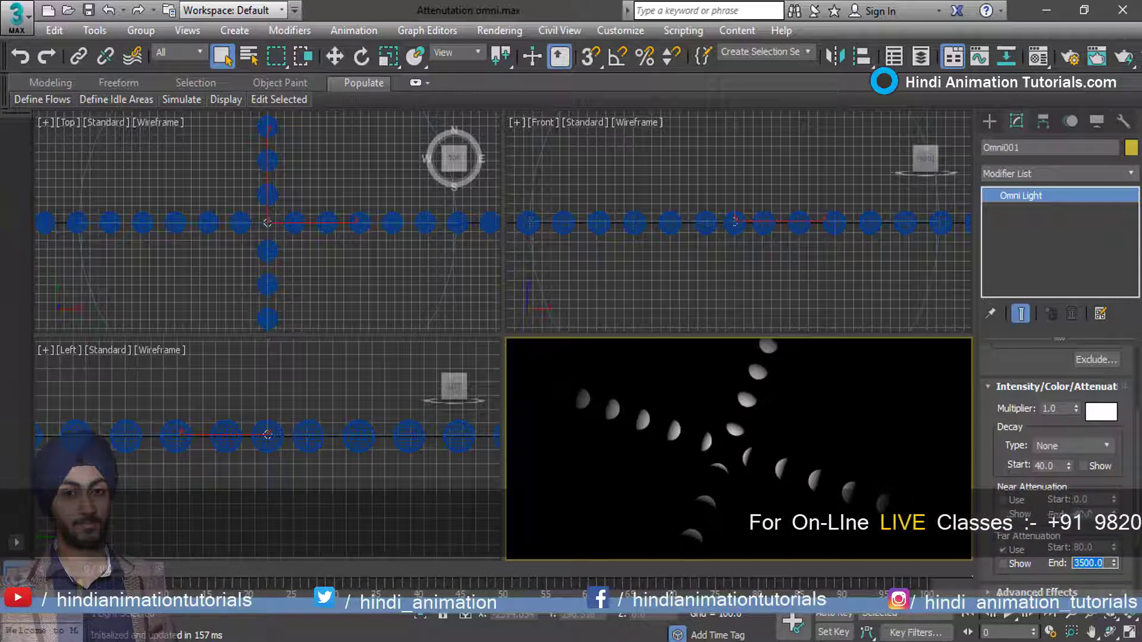
Enable Omni001's near attenuation with its end set to 700, then 1000.
left_click(1003, 500)
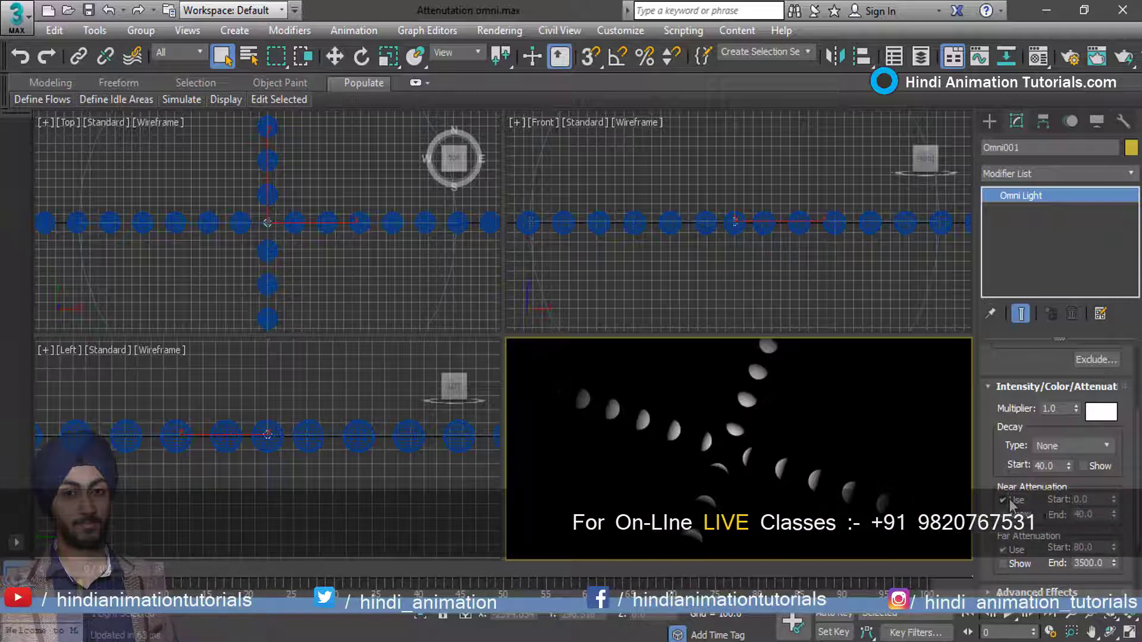
left_click(1088, 514)
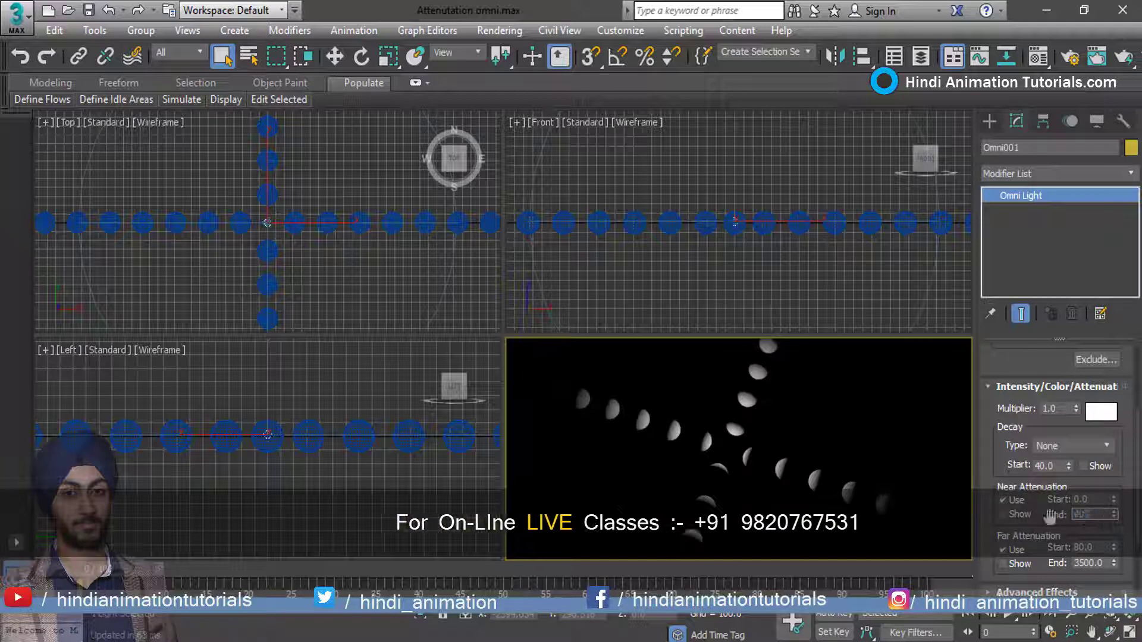
type("700")
key("Return")
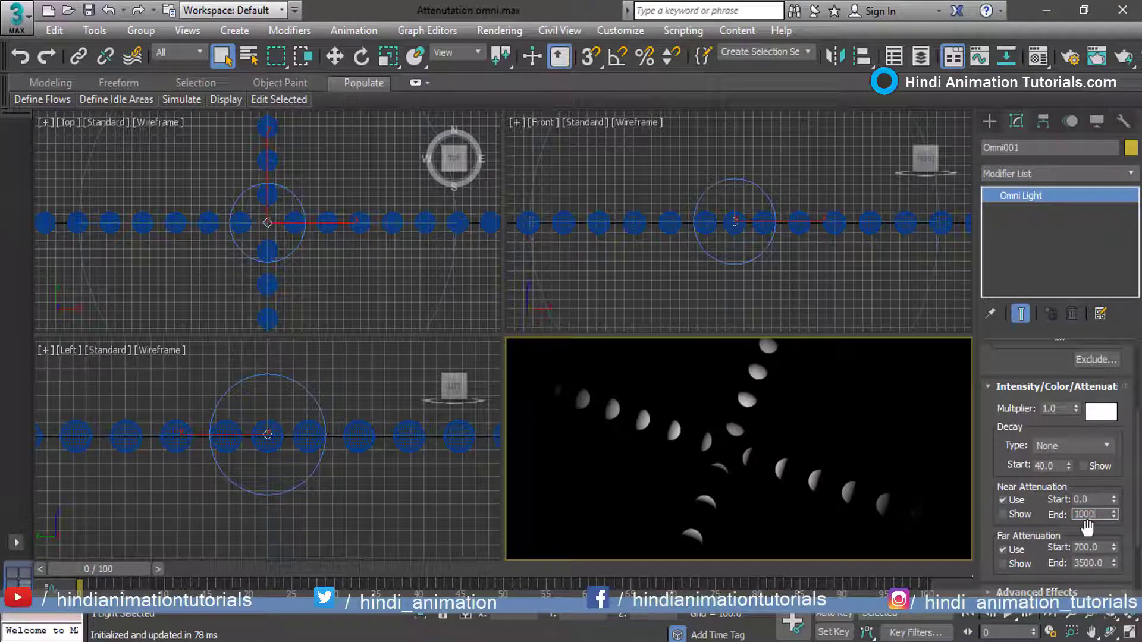
key("Return")
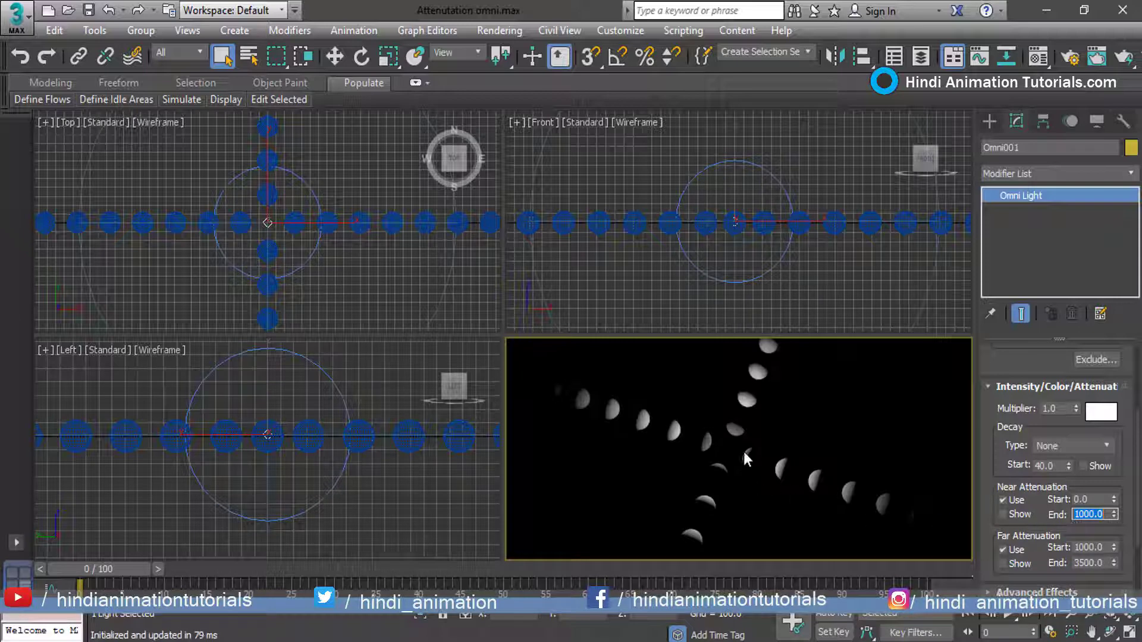